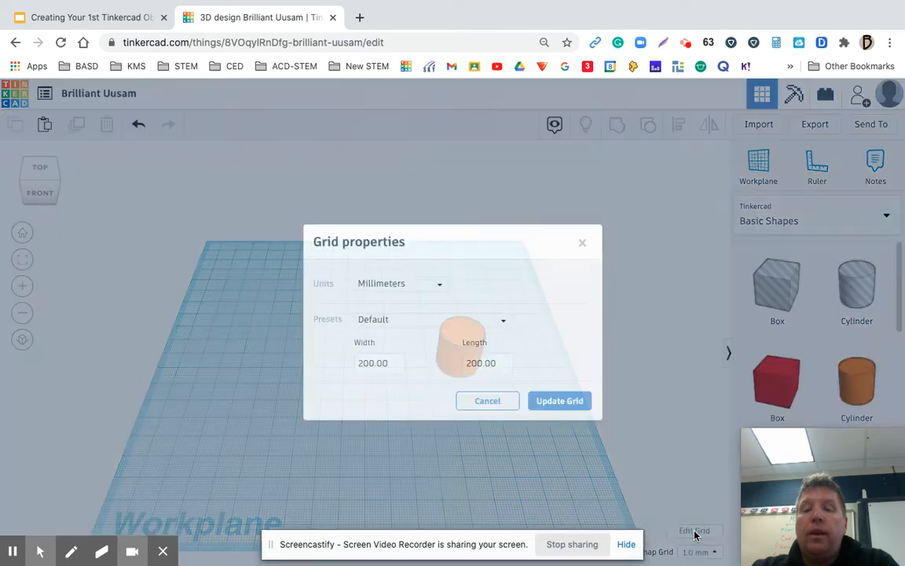
Set the workplane grid units to inches with a width of 6 and a length of 6, and update the grid
{"action": "left_click", "coordinate": [429, 289]}
{"action": "left_click", "coordinate": [393, 323]}
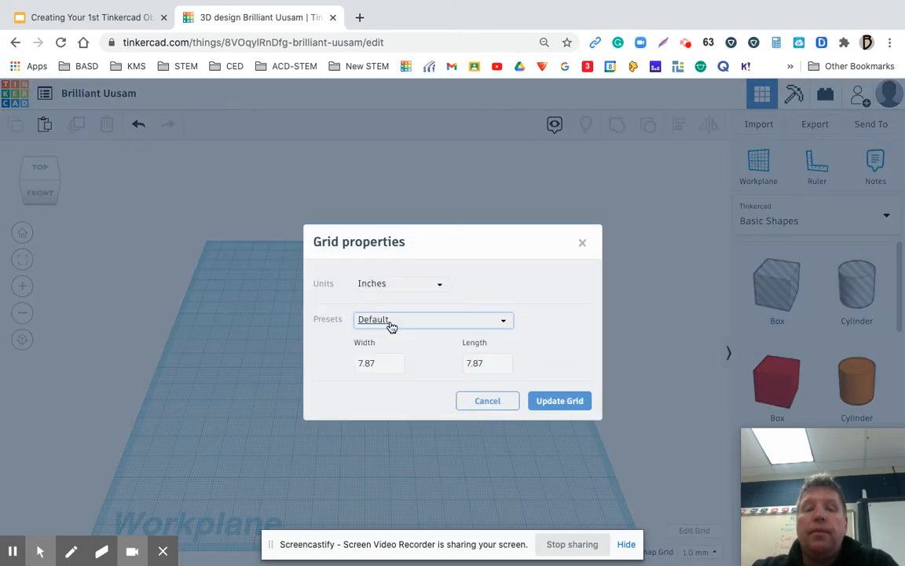
{"action": "left_click", "coordinate": [383, 362]}
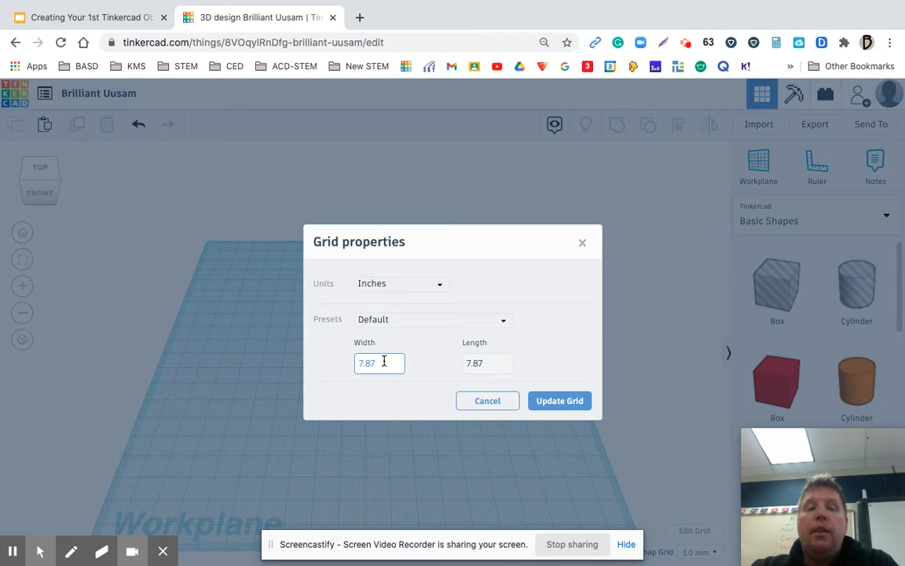
{"action": "key", "text": "BackSpace"}
{"action": "type", "text": "6"}
{"action": "key", "text": "Tab"}
{"action": "type", "text": "6"}
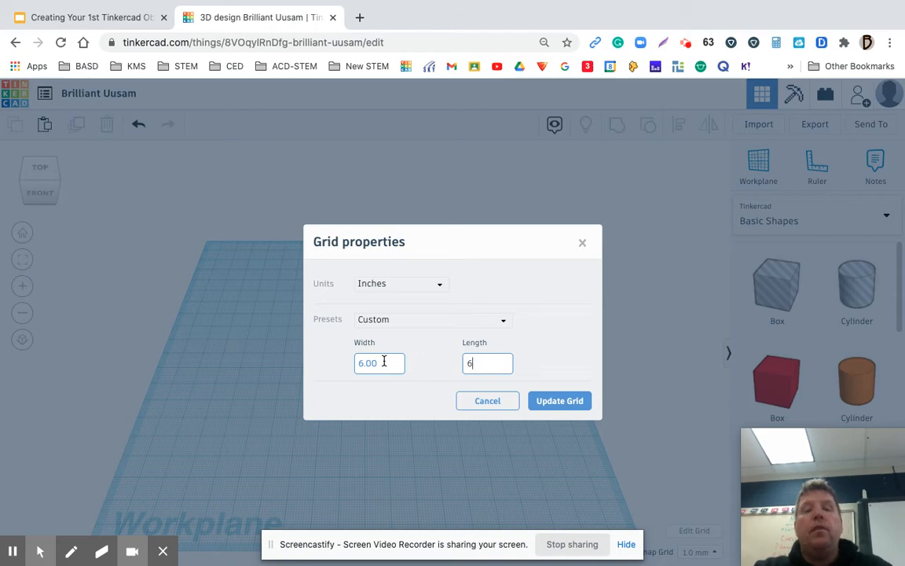
{"action": "left_click", "coordinate": [573, 358]}
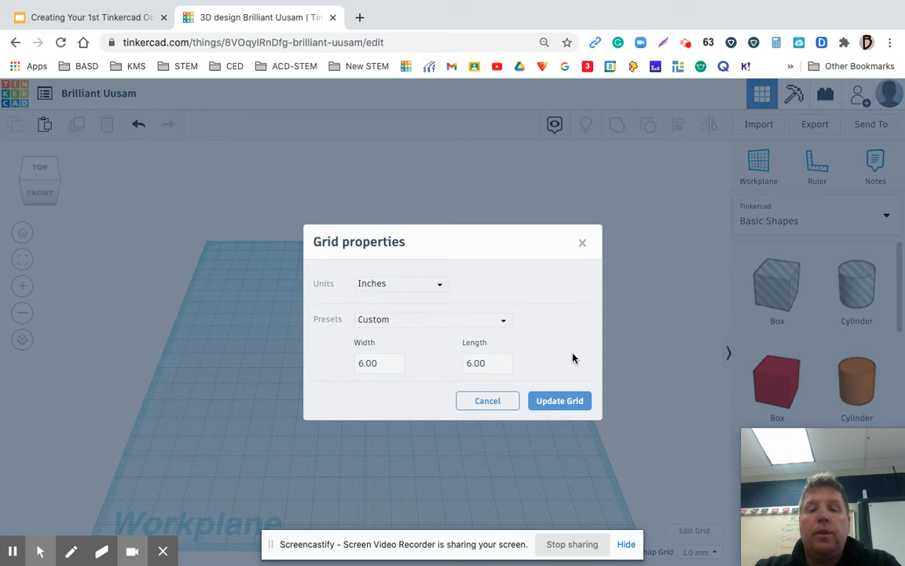
{"action": "left_click", "coordinate": [563, 400]}
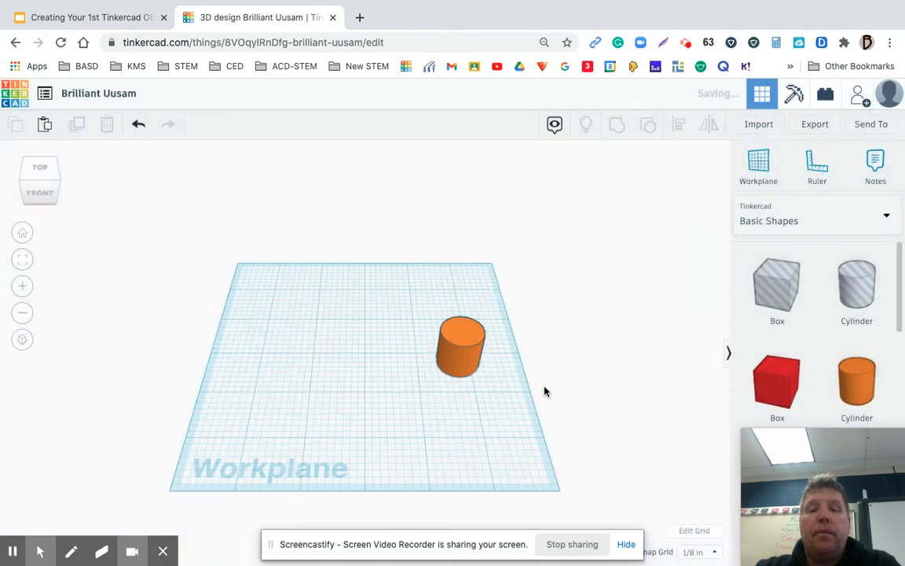
Check the end cylinder dimensions on slide 2 of the Google Slides presentation and place a cylinder hole on the Tinkercad workplane
{"action": "left_click", "coordinate": [117, 24]}
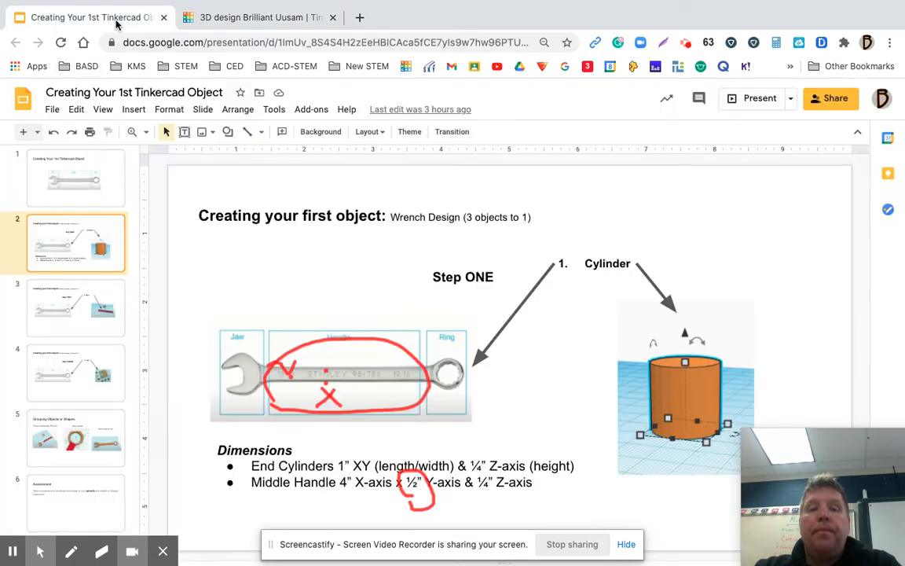
{"action": "left_click", "coordinate": [72, 303]}
{"action": "left_click", "coordinate": [73, 236]}
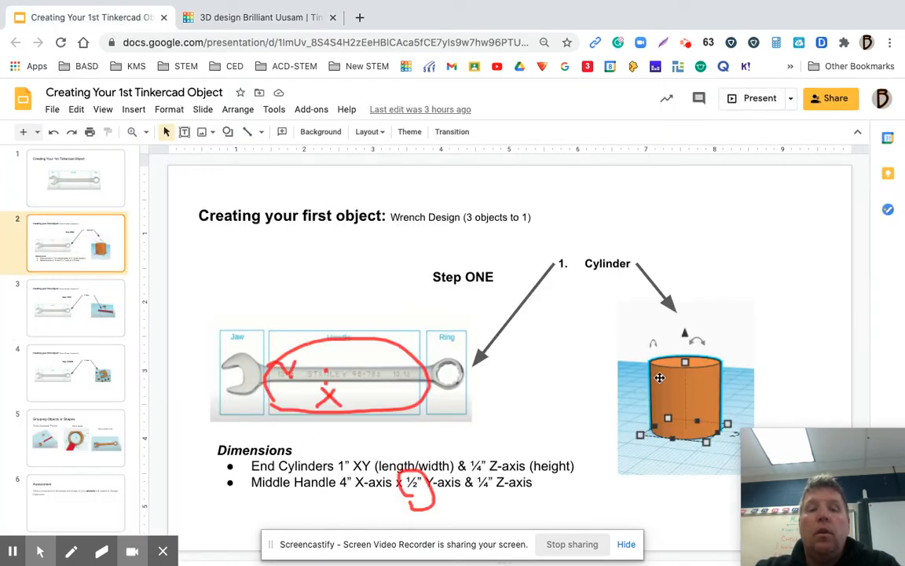
{"action": "left_click", "coordinate": [248, 19]}
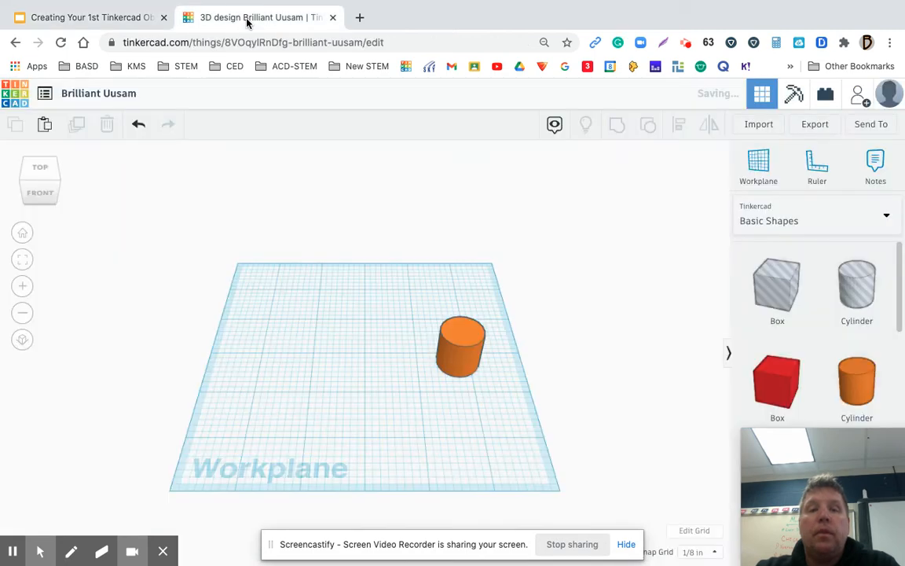
{"action": "left_click_drag", "start_coordinate": [851, 295], "coordinate": [385, 416]}
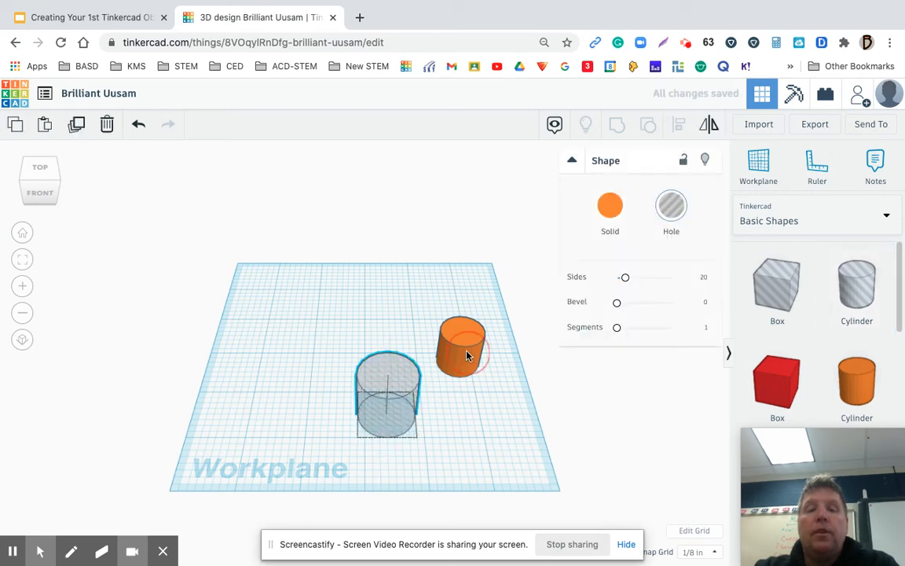
Set the orange cylinder's length and width to 1 inch each
{"action": "left_click", "coordinate": [442, 376]}
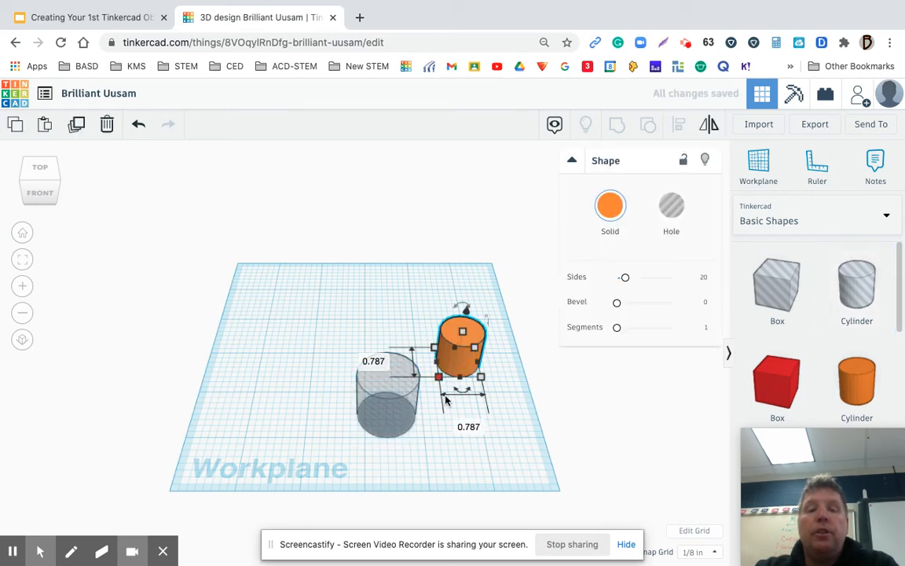
{"action": "left_click", "coordinate": [378, 363]}
{"action": "type", "text": "1"}
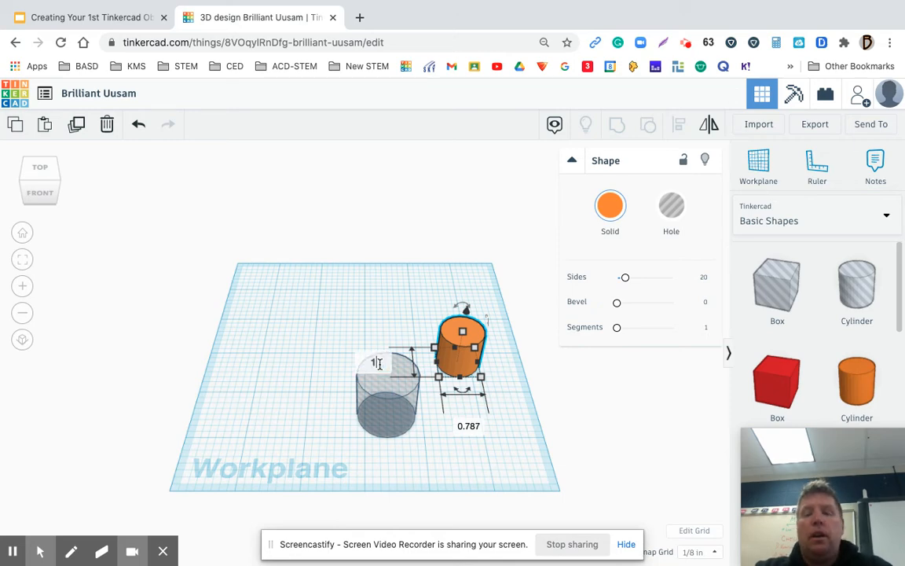
{"action": "key", "text": "Return"}
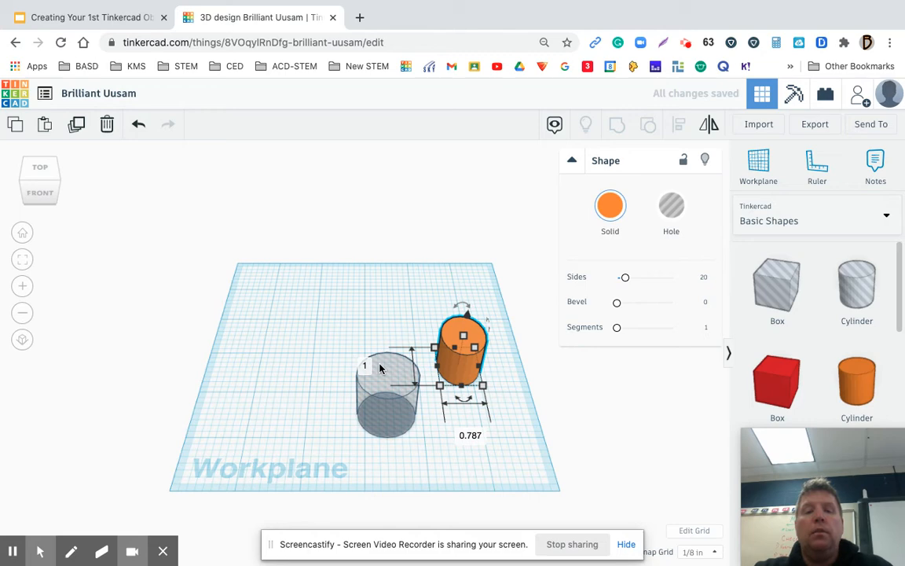
{"action": "left_click", "coordinate": [472, 435]}
{"action": "type", "text": "1"}
{"action": "key", "text": "Return"}
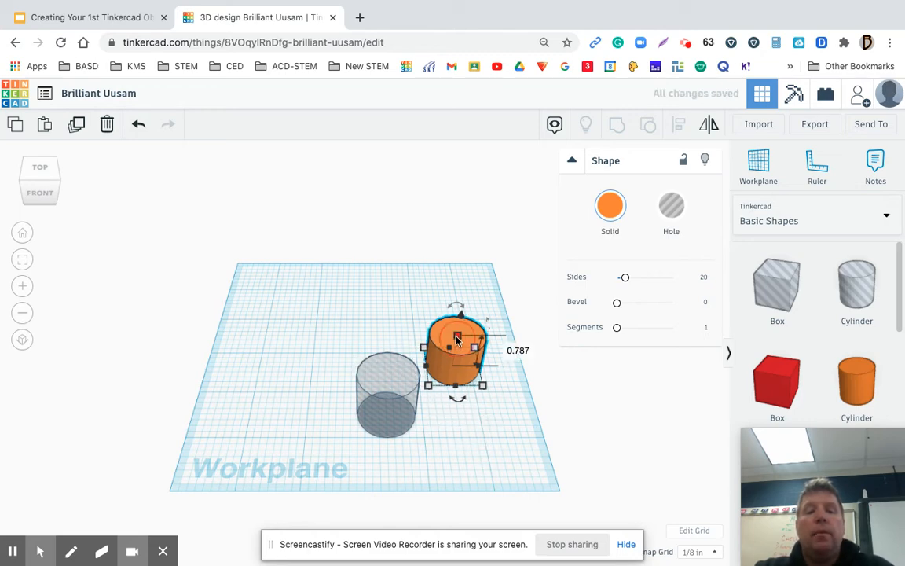
Check the cylinder height given in the Google Slides presentation and set the orange cylinder's height to 0.25 inch in Tinkercad
{"action": "left_click", "coordinate": [113, 24]}
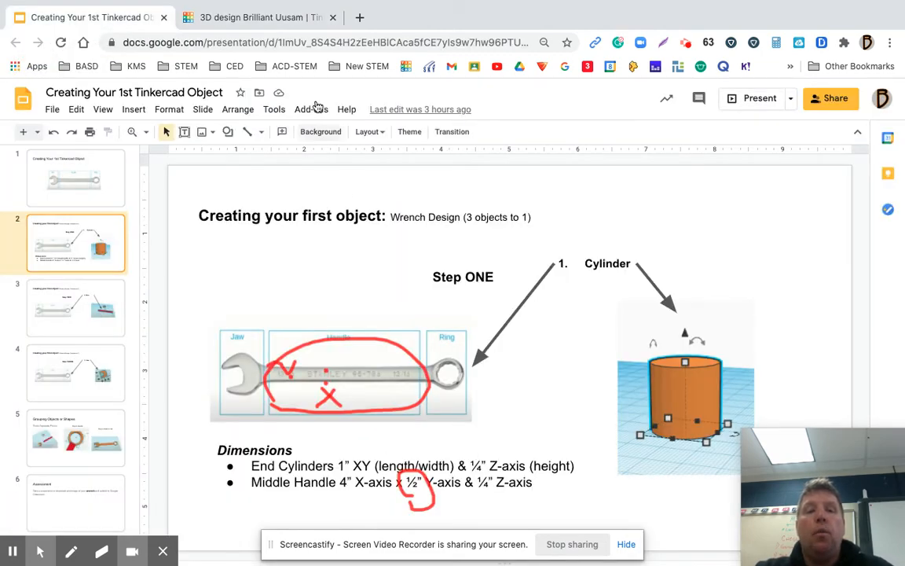
{"action": "left_click", "coordinate": [268, 17]}
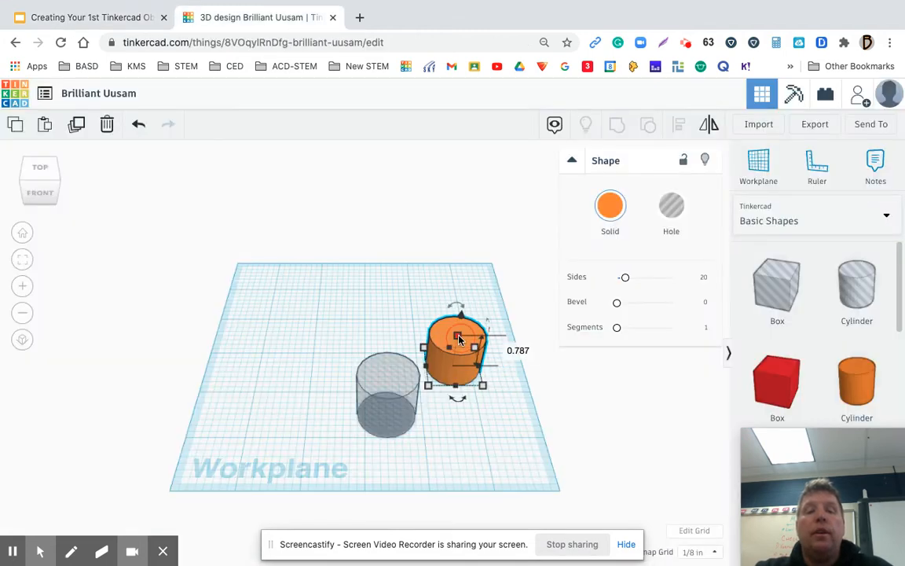
{"action": "left_click", "coordinate": [517, 350]}
{"action": "key", "text": "BackSpace"}
{"action": "type", "text": ".25"}
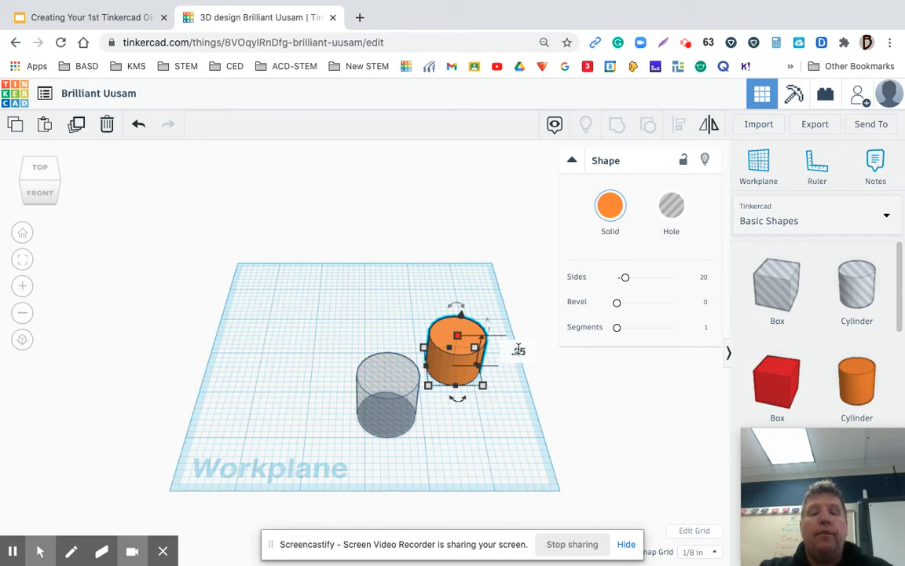
{"action": "key", "text": "Return"}
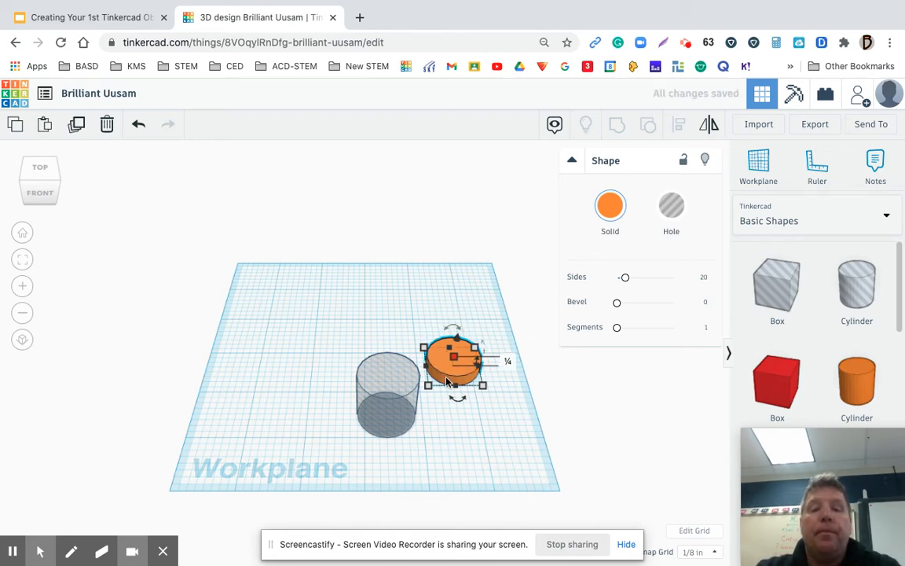
Set the cylinder hole's length and width to 0.75 inch each
{"action": "left_click", "coordinate": [388, 405]}
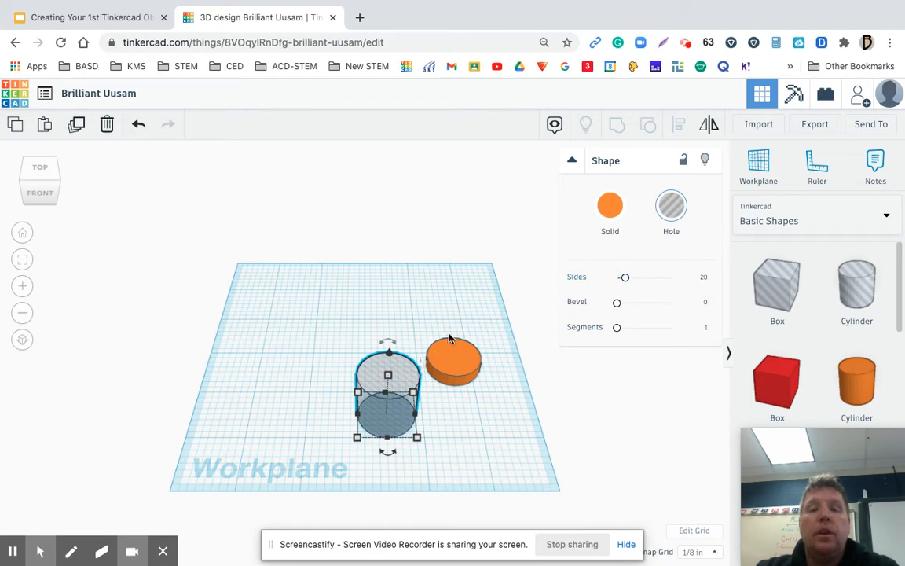
{"action": "left_click", "coordinate": [138, 16]}
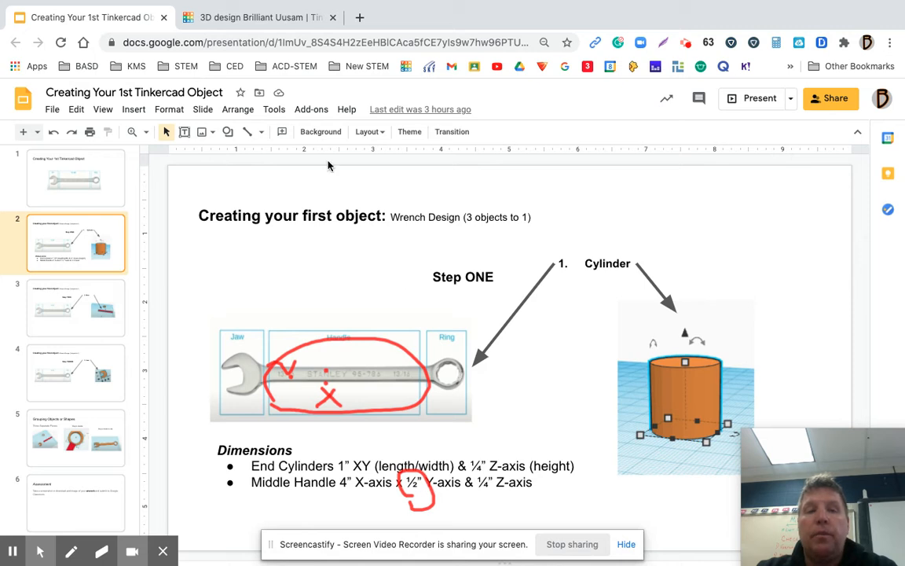
{"action": "left_click", "coordinate": [279, 17]}
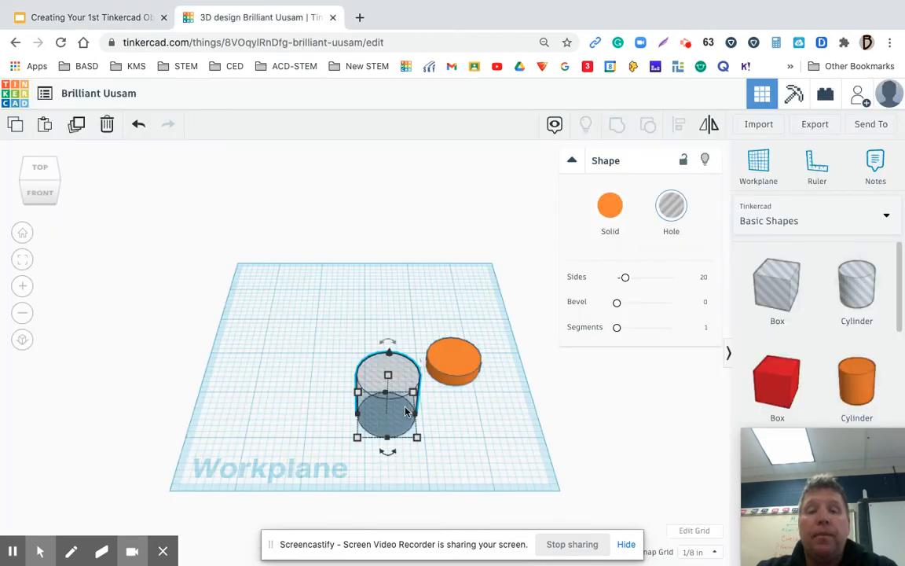
{"action": "mouse_move", "coordinate": [357, 437]}
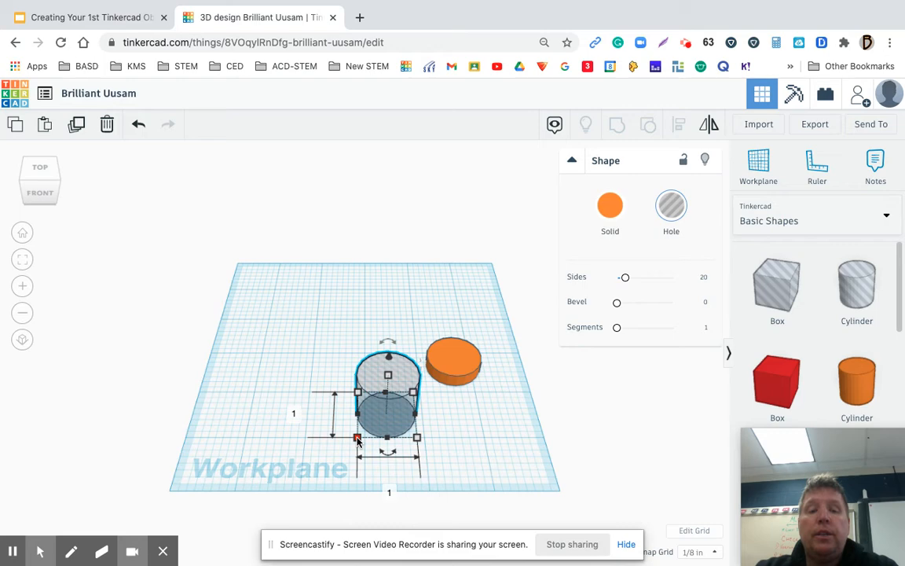
{"action": "left_click", "coordinate": [293, 413]}
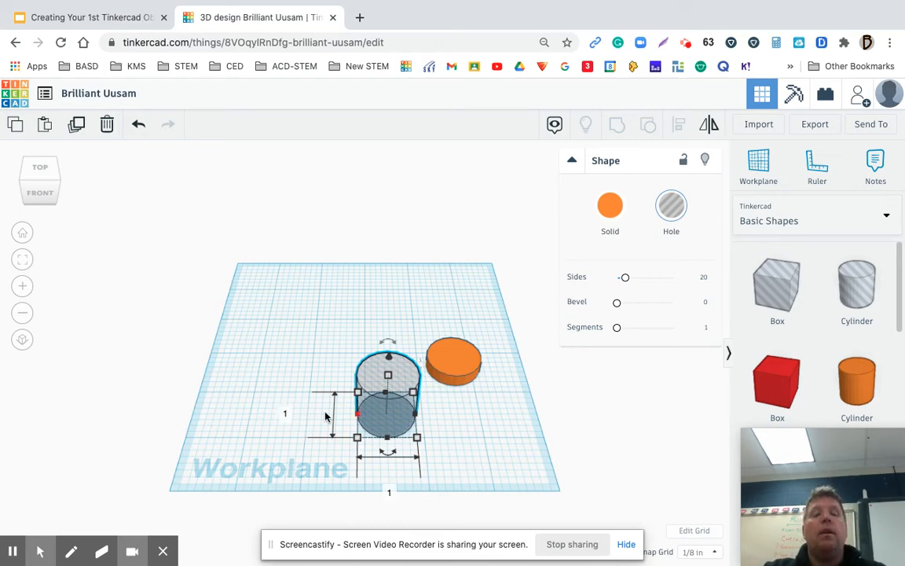
{"action": "left_click", "coordinate": [289, 415]}
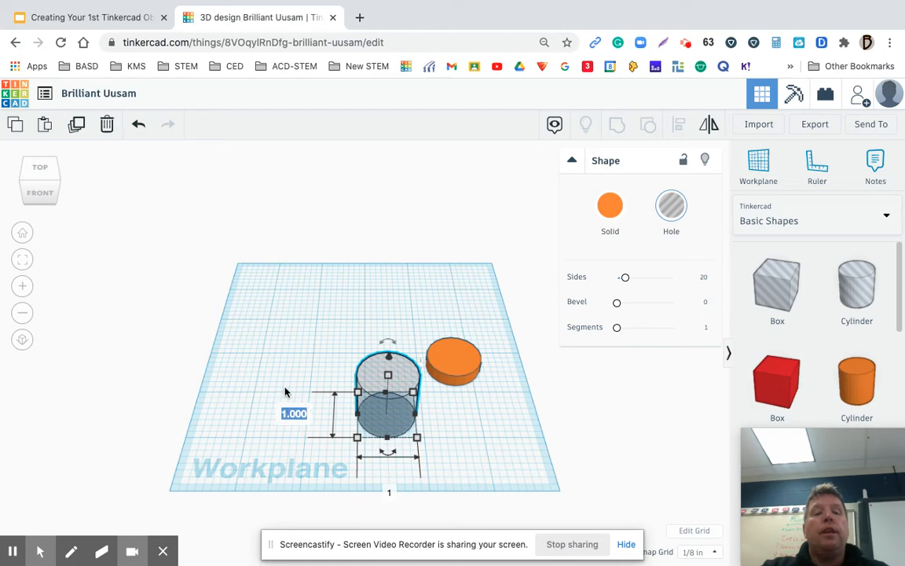
{"action": "key", "text": "BackSpace"}
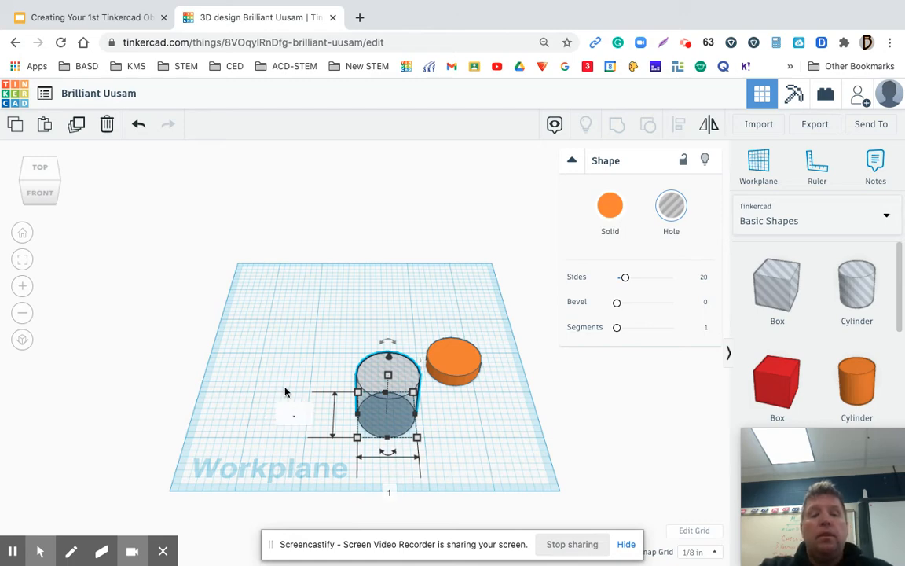
{"action": "type", "text": ".75"}
{"action": "key", "text": "Return"}
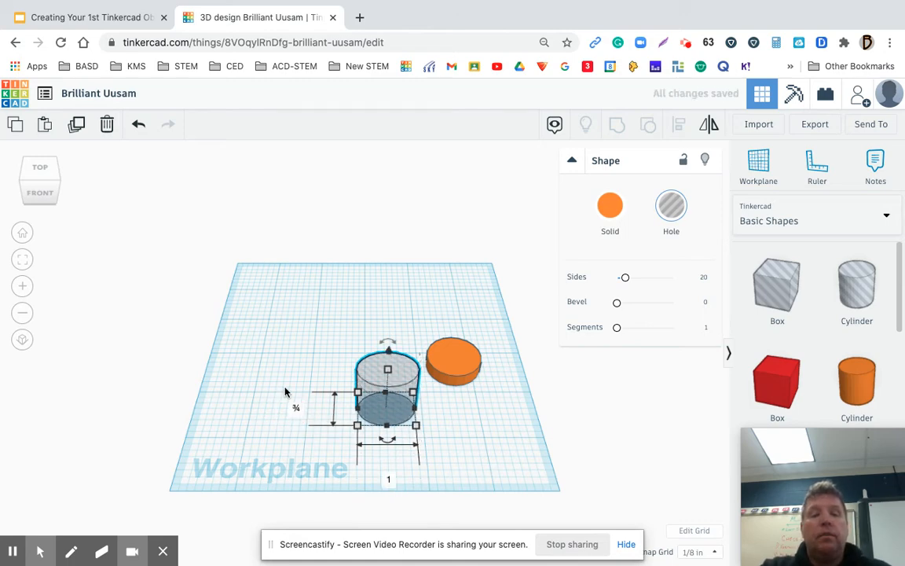
{"action": "left_click", "coordinate": [387, 478]}
{"action": "key", "text": "BackSpace"}
{"action": "type", "text": ".75"}
{"action": "key", "text": "Return"}
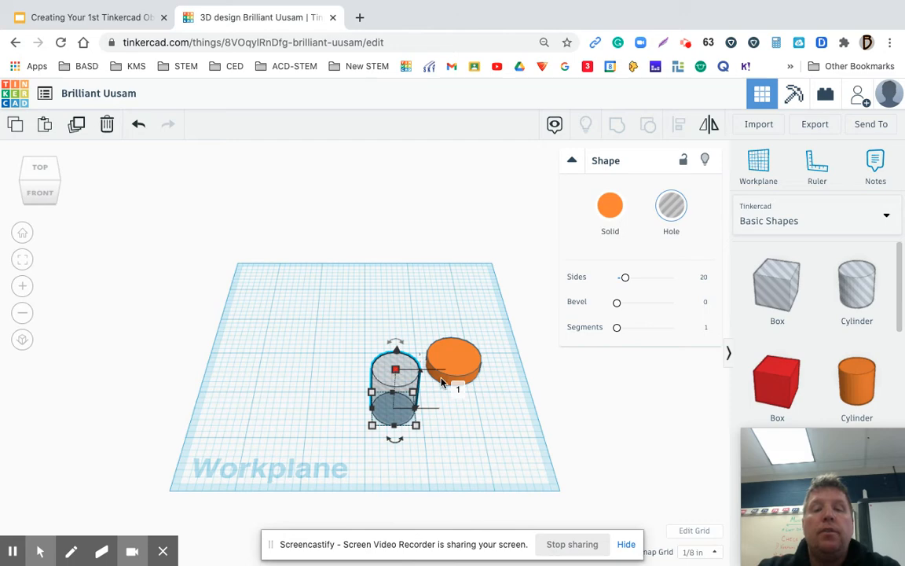
Set the cylinder hole's height to 0.25 inch and deselect it
{"action": "left_click", "coordinate": [459, 389]}
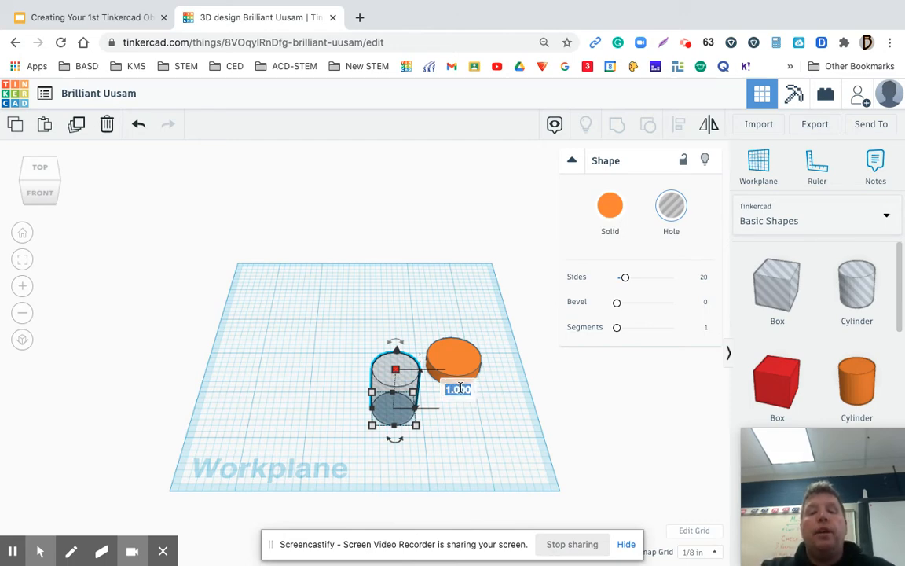
{"action": "key", "text": "BackSpace"}
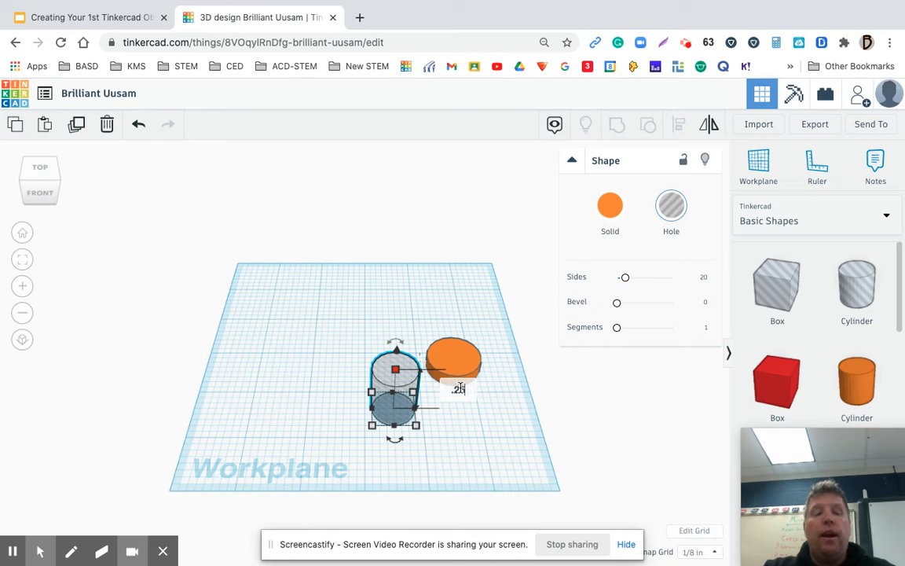
{"action": "type", "text": ".25"}
{"action": "key", "text": "Return"}
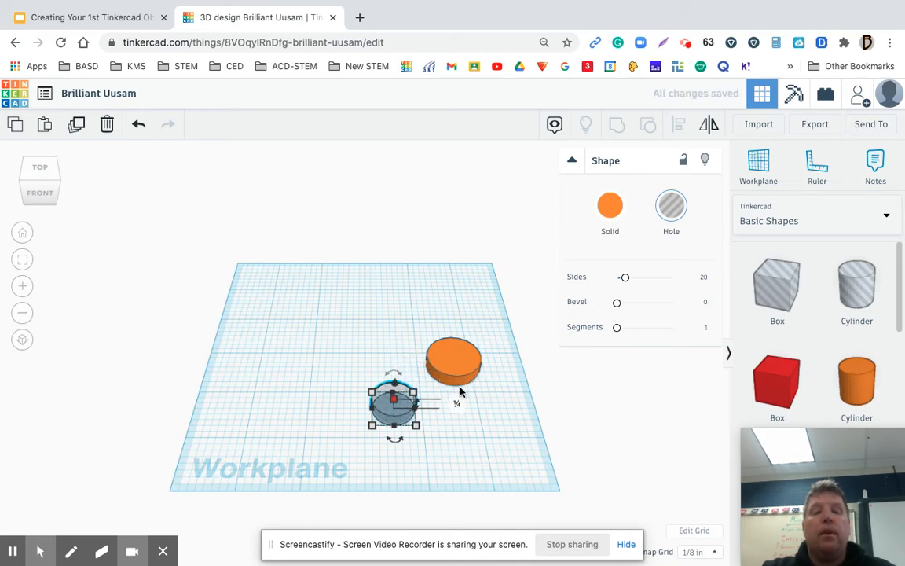
{"action": "left_click", "coordinate": [455, 431]}
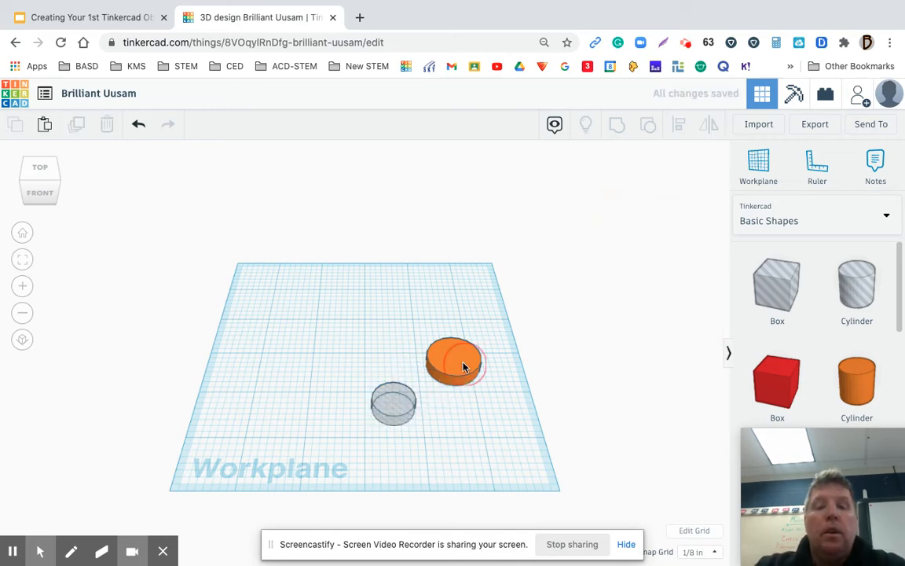
Move the orange cylinder behind the cylinder hole and align both shapes on their centers in length and width
{"action": "left_click_drag", "start_coordinate": [464, 366], "coordinate": [400, 359]}
{"action": "mouse_move", "coordinate": [401, 414]}
{"action": "left_mouse_down"}
{"action": "mouse_move", "coordinate": [397, 346]}
{"action": "mouse_move", "coordinate": [401, 427]}
{"action": "left_mouse_up"}
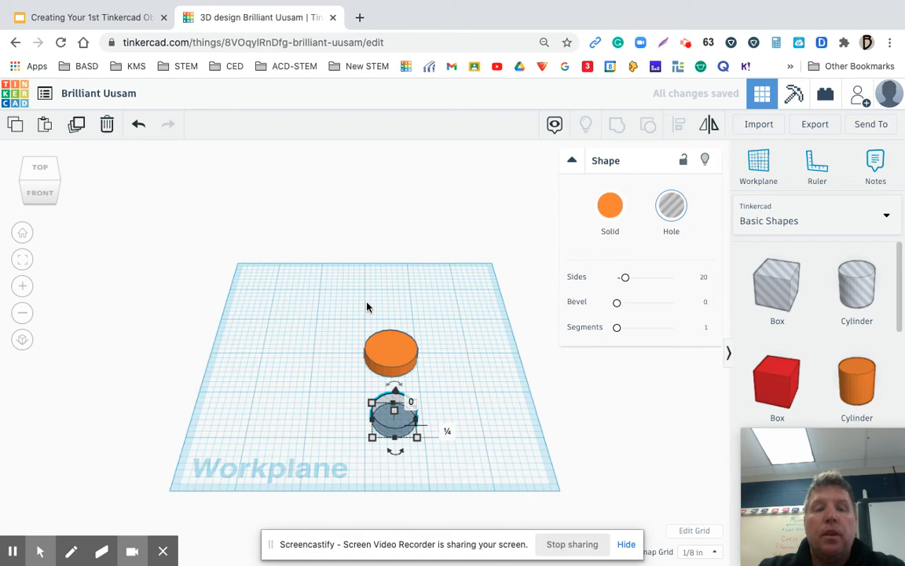
{"action": "left_click_drag", "start_coordinate": [361, 305], "coordinate": [427, 464]}
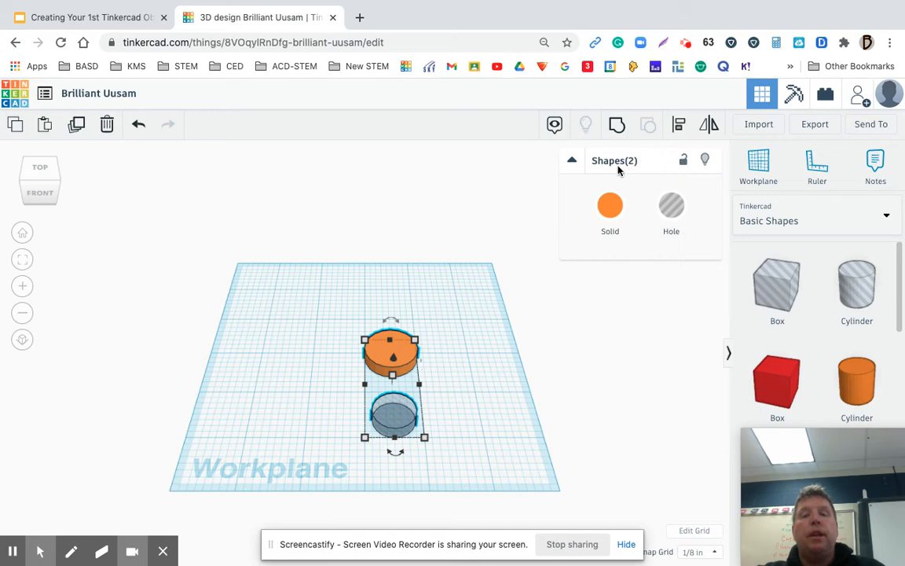
{"action": "left_click", "coordinate": [678, 126]}
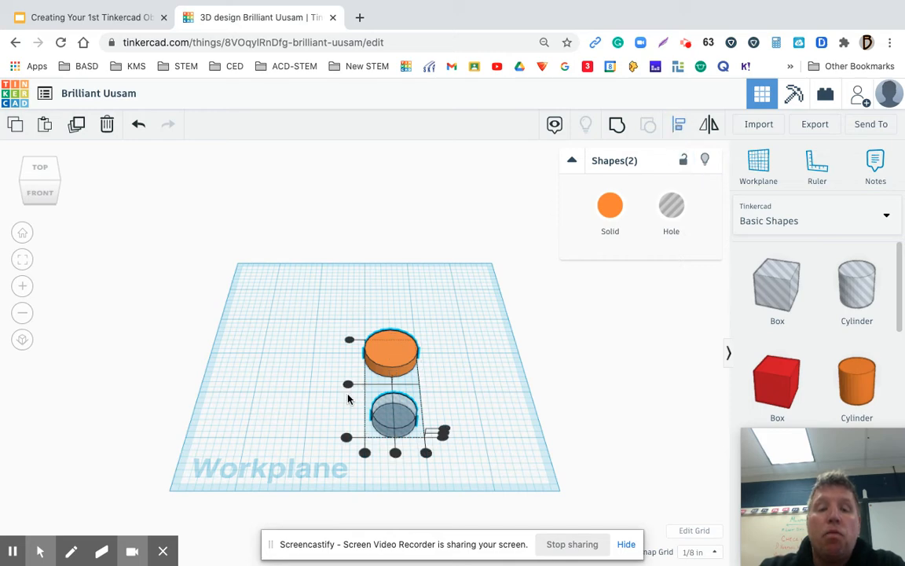
{"action": "left_click", "coordinate": [348, 384]}
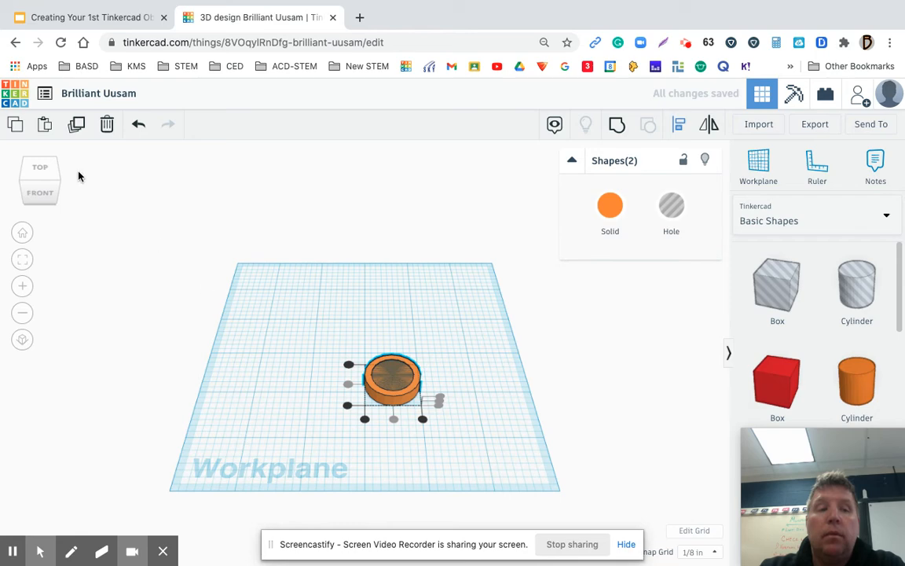
{"action": "left_click", "coordinate": [39, 168]}
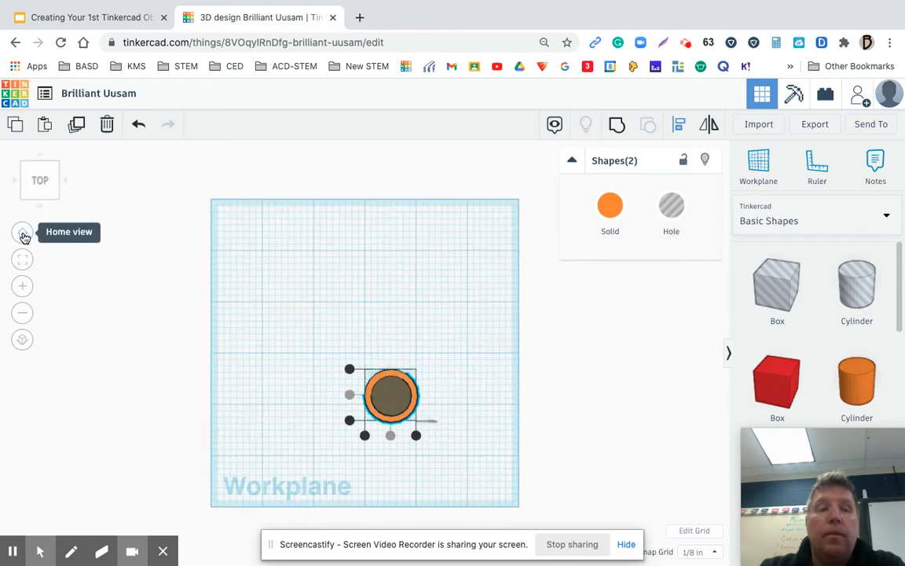
Examine the aligned cylinder and cylinder hole from the top, front and home views, and clear the selection
{"action": "left_click", "coordinate": [43, 182]}
{"action": "left_click", "coordinate": [43, 156]}
{"action": "left_click_drag", "start_coordinate": [43, 156], "coordinate": [47, 186]}
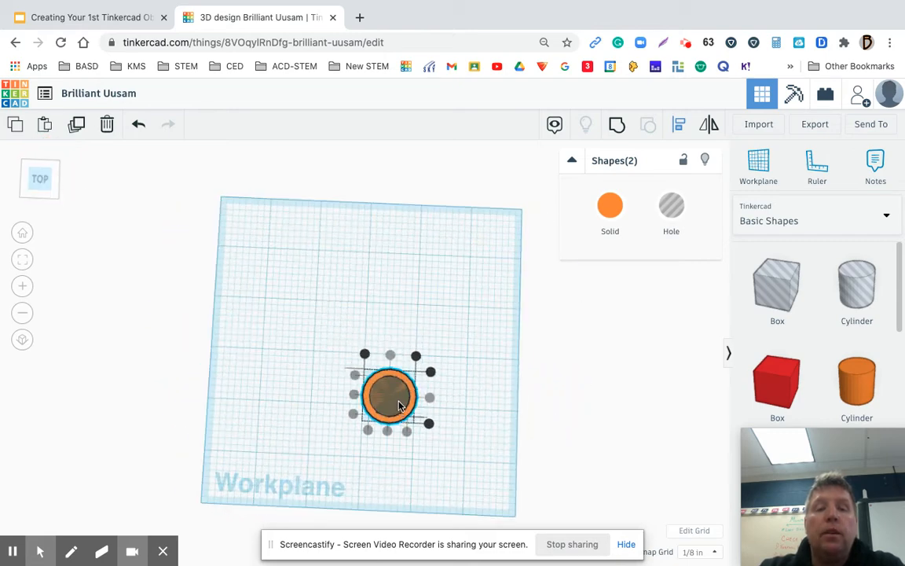
{"action": "left_click", "coordinate": [22, 233]}
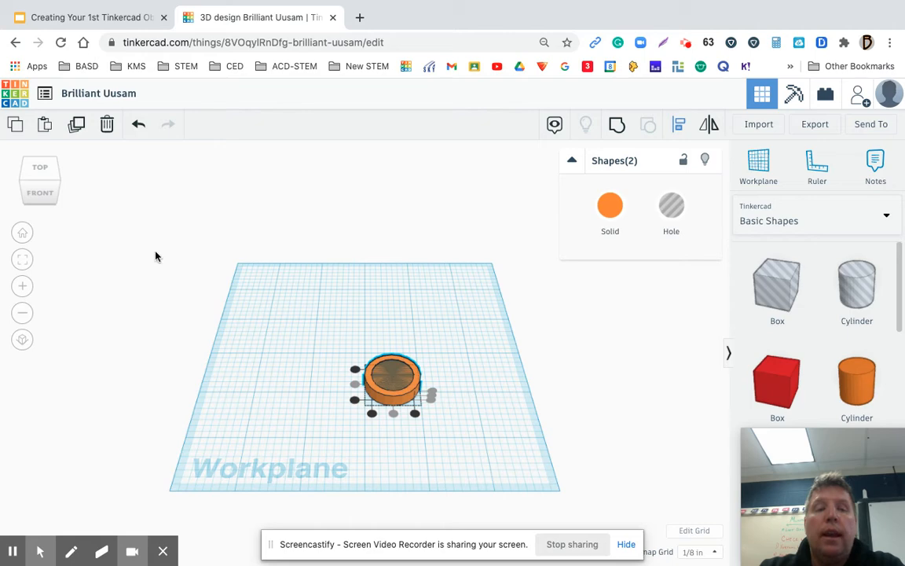
{"action": "left_click", "coordinate": [42, 191]}
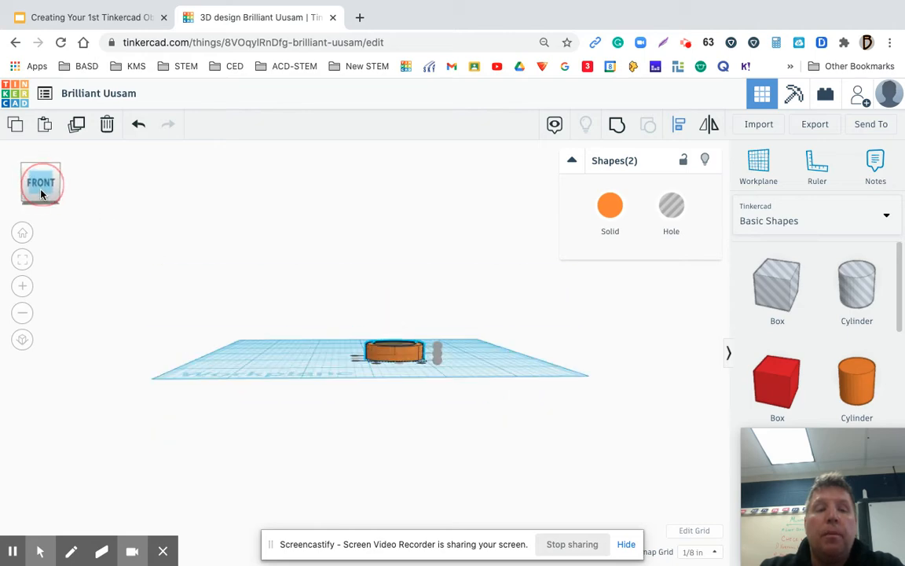
{"action": "left_click", "coordinate": [43, 213]}
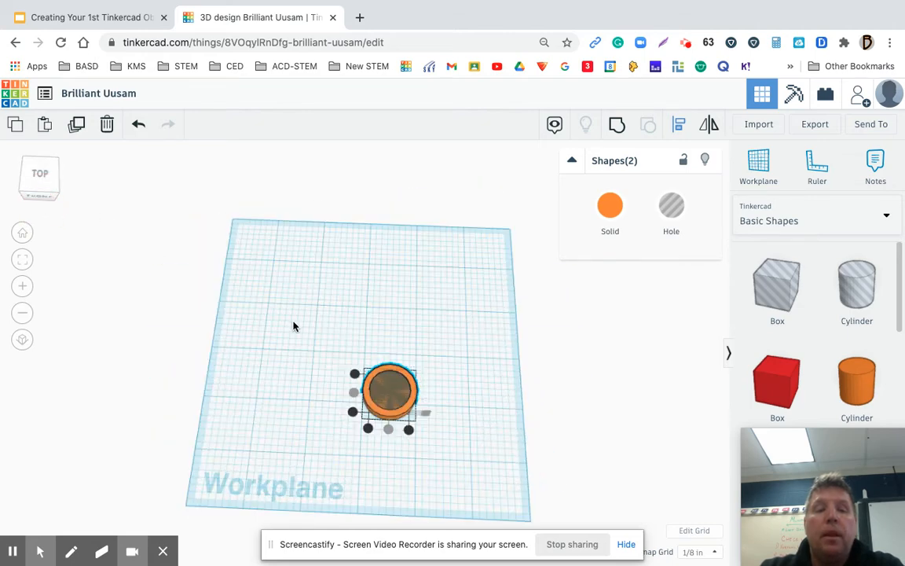
{"action": "left_click", "coordinate": [22, 232]}
{"action": "left_click", "coordinate": [342, 350]}
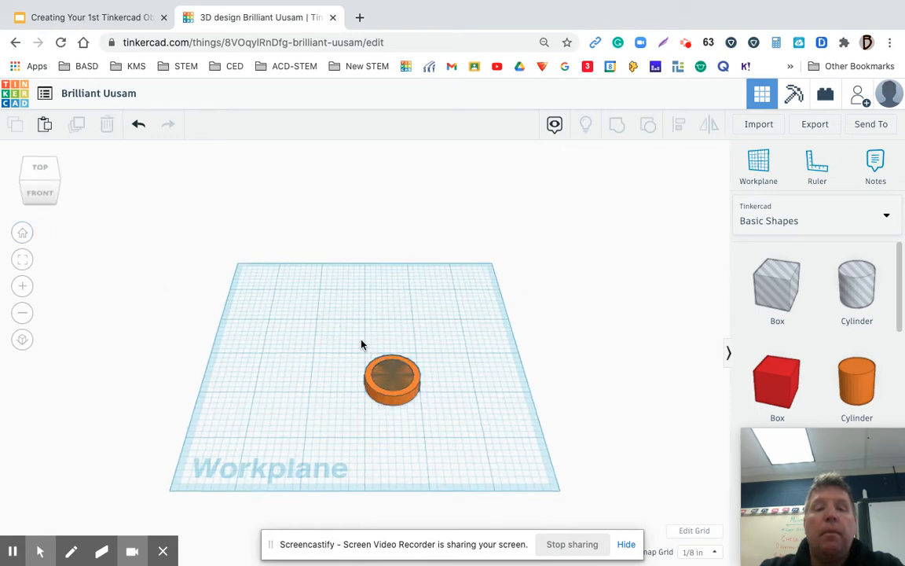
Group the orange cylinder with the cylinder hole and move the resulting ring near the workplane's right edge
{"action": "left_click_drag", "start_coordinate": [362, 340], "coordinate": [424, 420]}
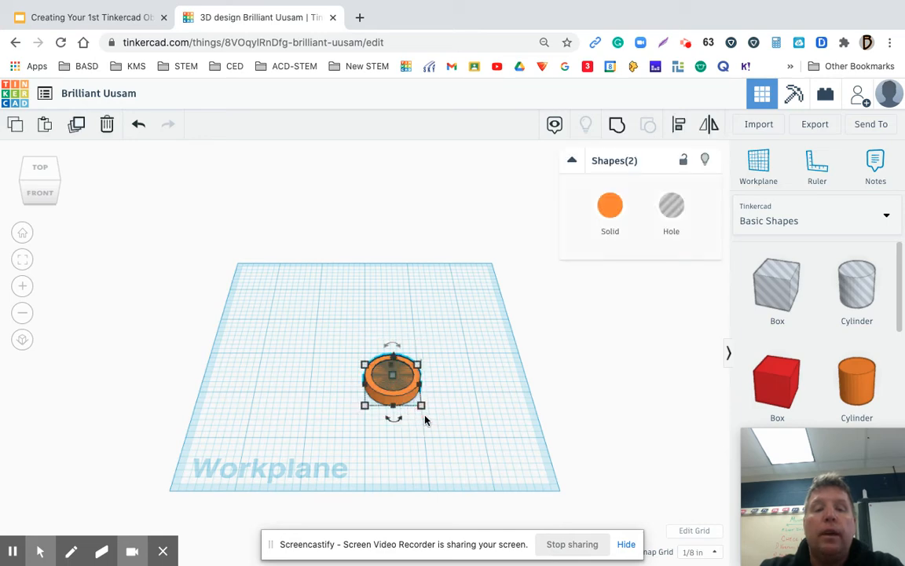
{"action": "left_click", "coordinate": [618, 124]}
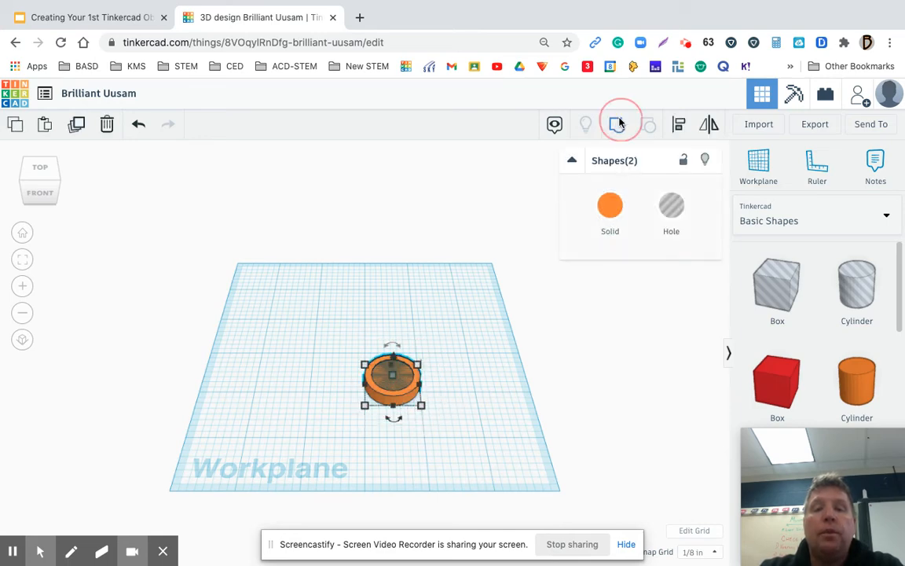
{"action": "left_click", "coordinate": [463, 378]}
{"action": "left_click_drag", "start_coordinate": [414, 383], "coordinate": [495, 344]}
{"action": "left_click_drag", "start_coordinate": [495, 358], "coordinate": [494, 358]}
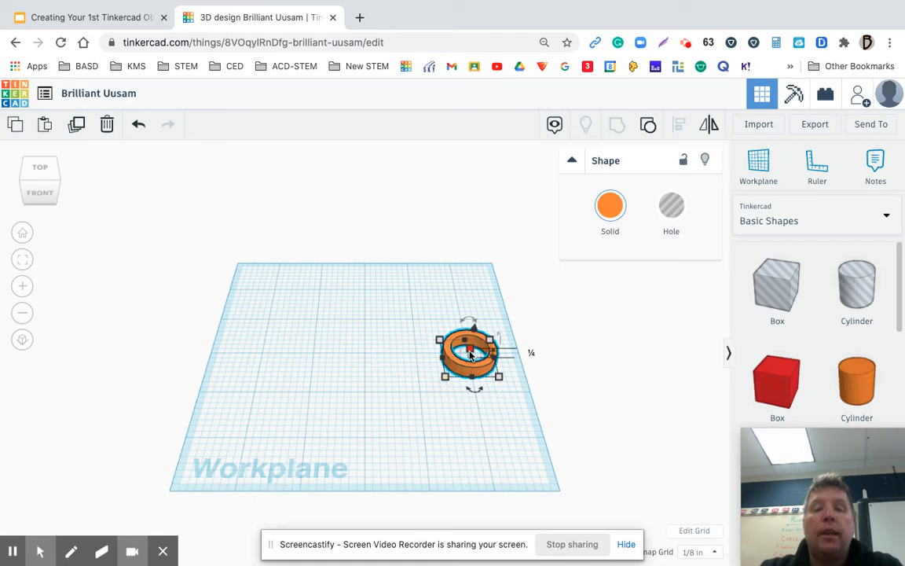
{"action": "left_click", "coordinate": [585, 414]}
{"action": "left_click", "coordinate": [41, 175]}
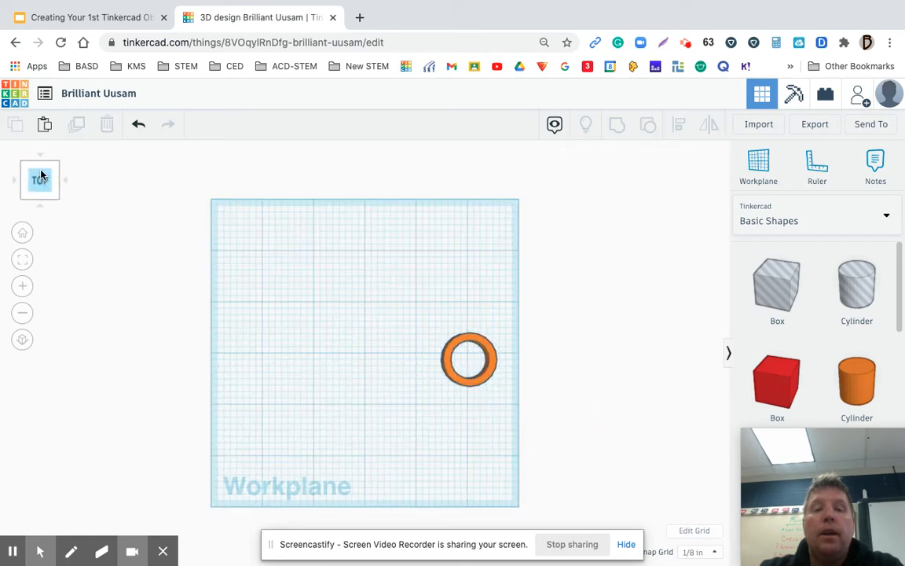
Switch to the Google Slides presentation, open the Step TWO slide, mark both ends of the wrench handle and circle its Handle label
{"action": "left_click", "coordinate": [102, 19]}
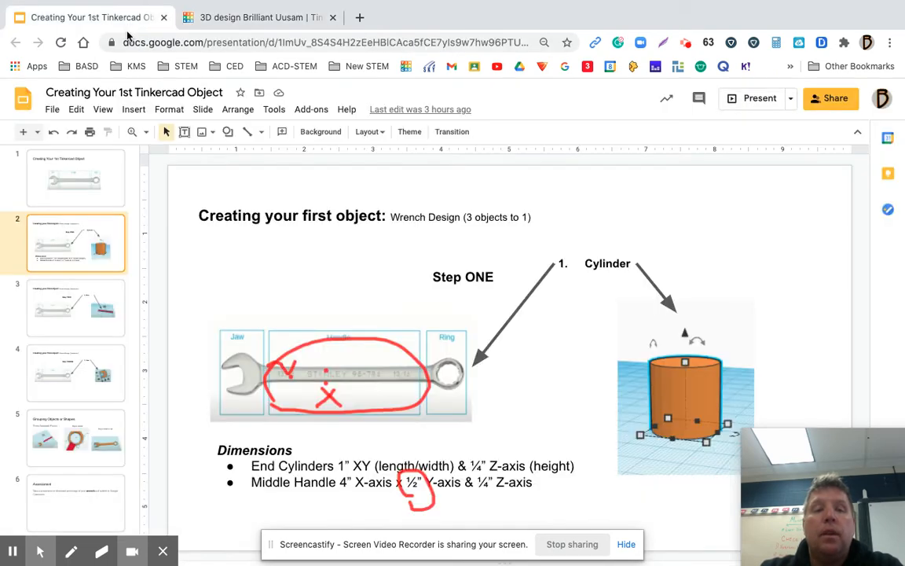
{"action": "left_click", "coordinate": [83, 314]}
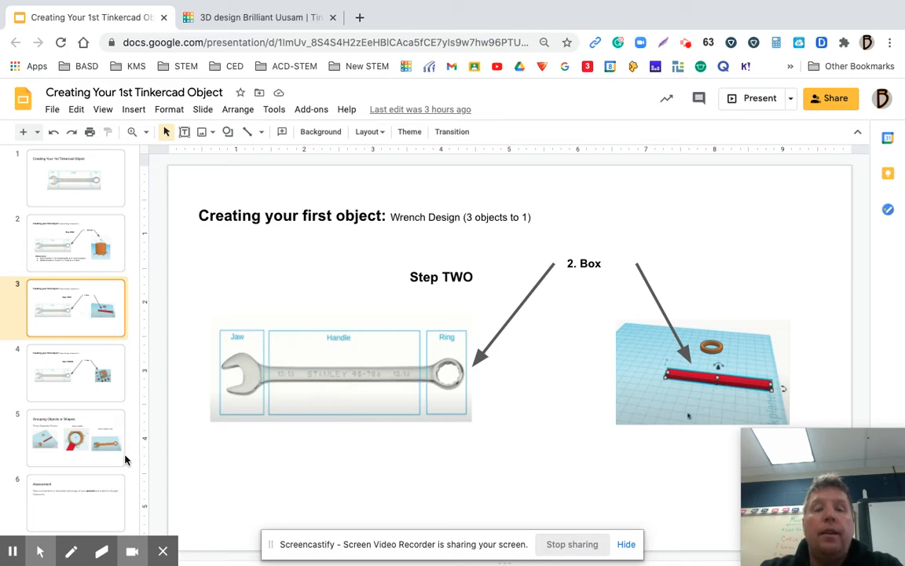
{"action": "left_click", "coordinate": [71, 551]}
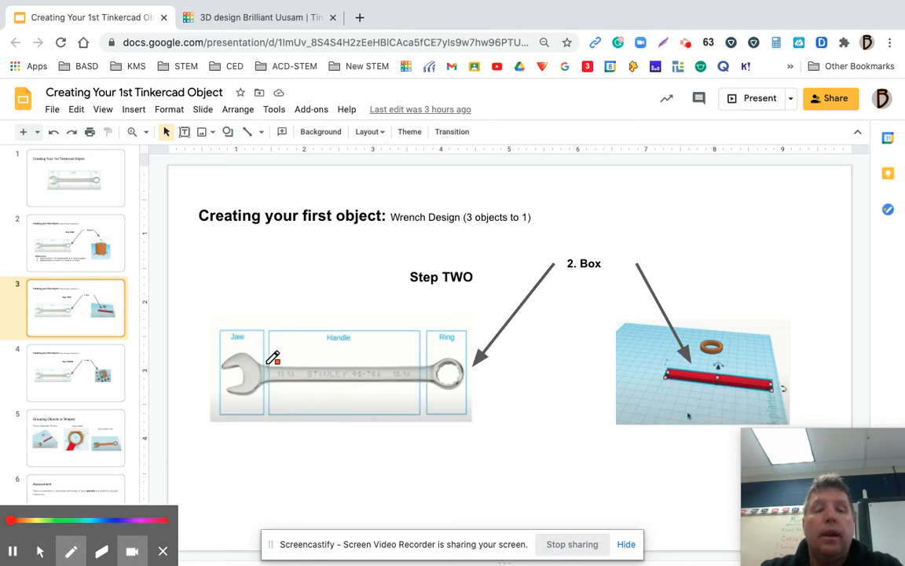
{"action": "left_click_drag", "start_coordinate": [268, 367], "coordinate": [268, 389]}
{"action": "left_click_drag", "start_coordinate": [432, 361], "coordinate": [432, 395]}
{"action": "mouse_move", "coordinate": [360, 343]}
{"action": "left_mouse_down"}
{"action": "mouse_move", "coordinate": [325, 323]}
{"action": "mouse_move", "coordinate": [366, 329]}
{"action": "mouse_move", "coordinate": [362, 343]}
{"action": "left_mouse_up"}
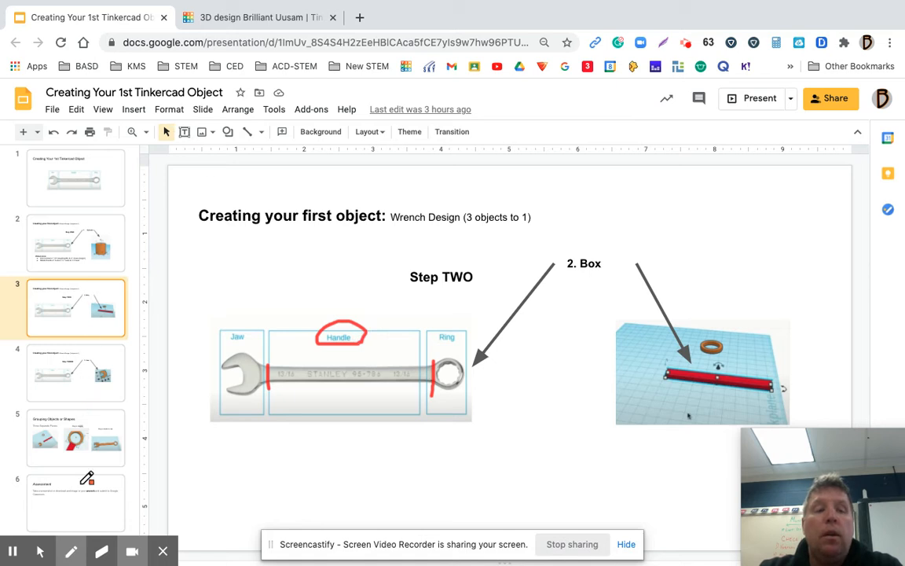
{"action": "left_click", "coordinate": [39, 551]}
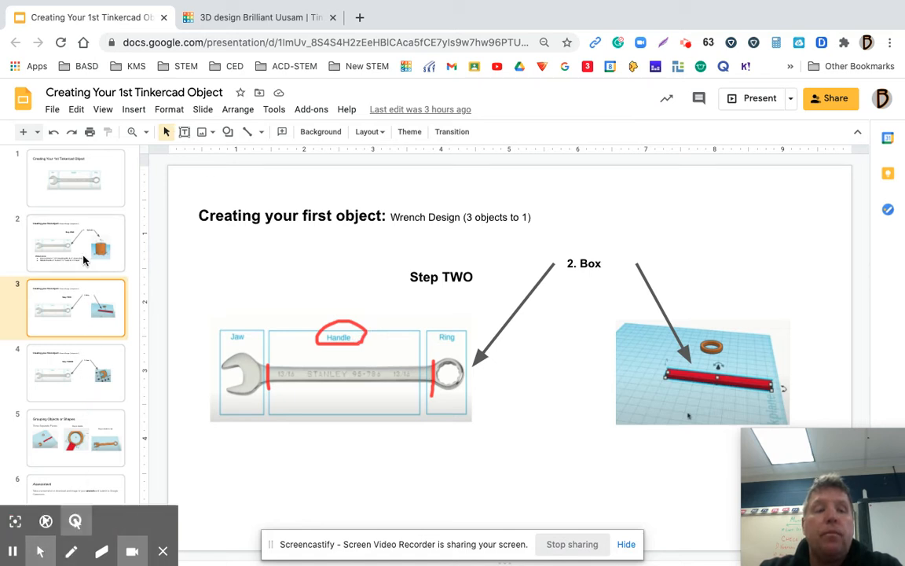
Check the middle handle dimensions on the Step ONE slide and place a red box on the left half of the Tinkercad workplane
{"action": "left_click", "coordinate": [84, 258]}
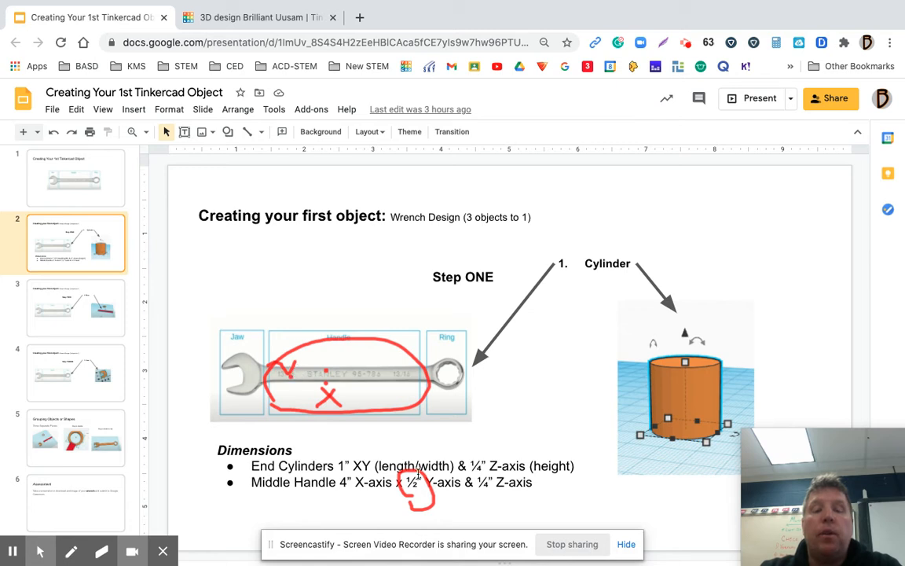
{"action": "left_click", "coordinate": [233, 18]}
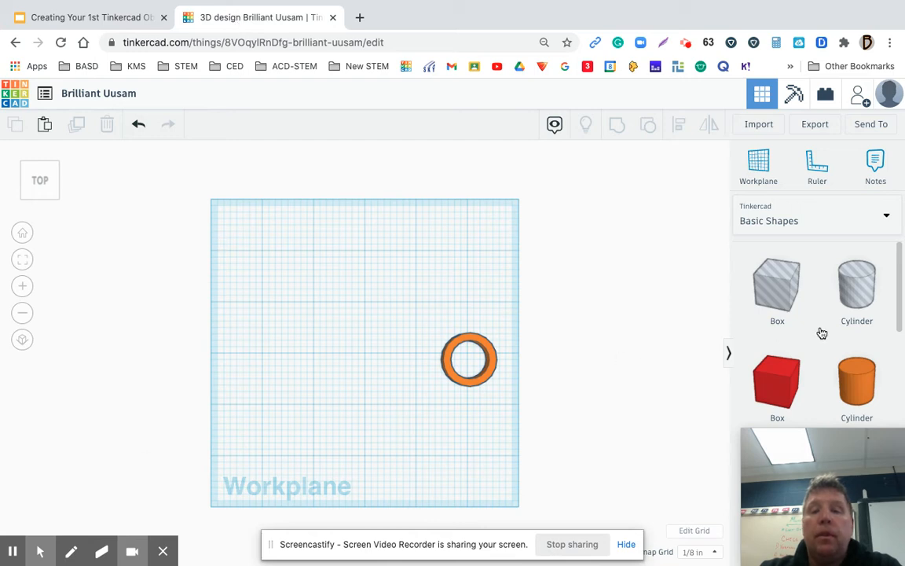
{"action": "left_click_drag", "start_coordinate": [775, 383], "coordinate": [307, 359]}
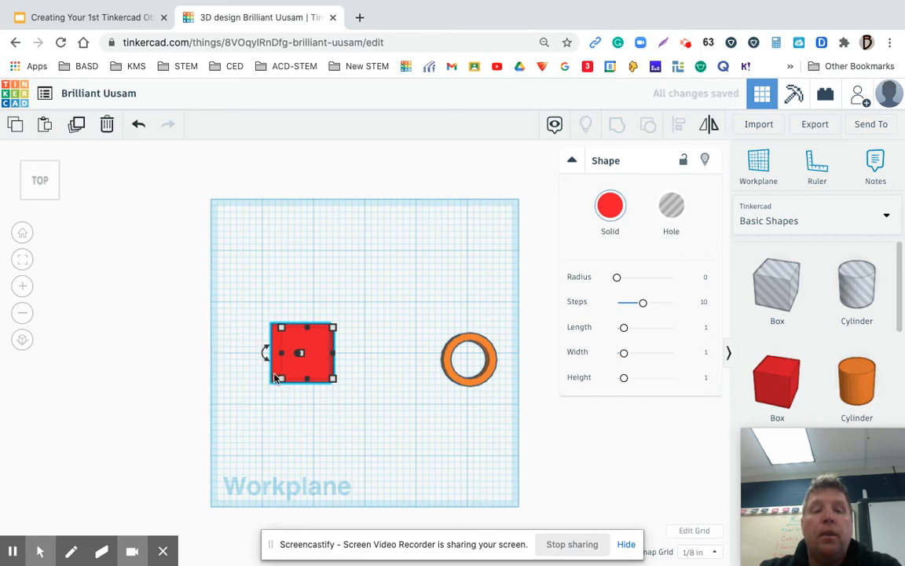
{"action": "left_click", "coordinate": [22, 234]}
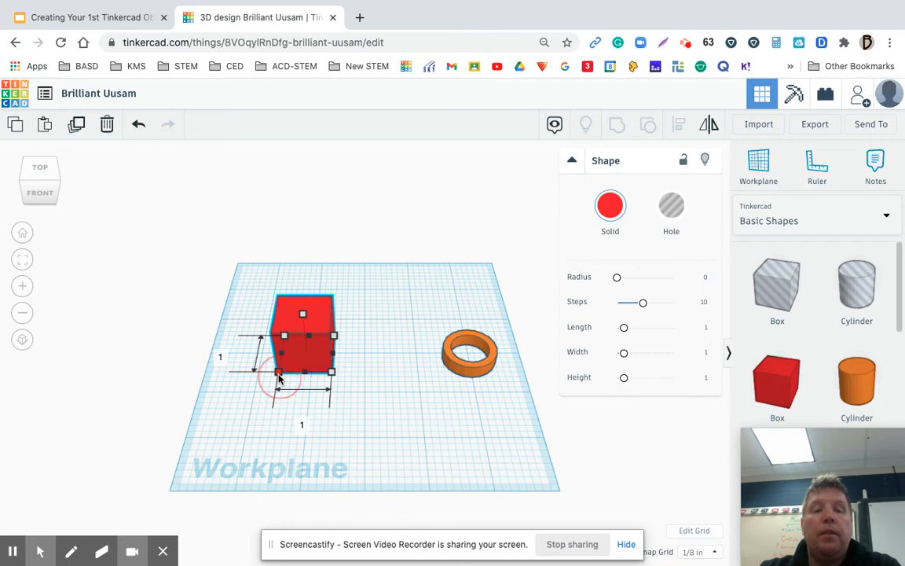
Try setting the red box's front-to-back dimension to 4 inches, and undo the change
{"action": "left_click", "coordinate": [218, 355]}
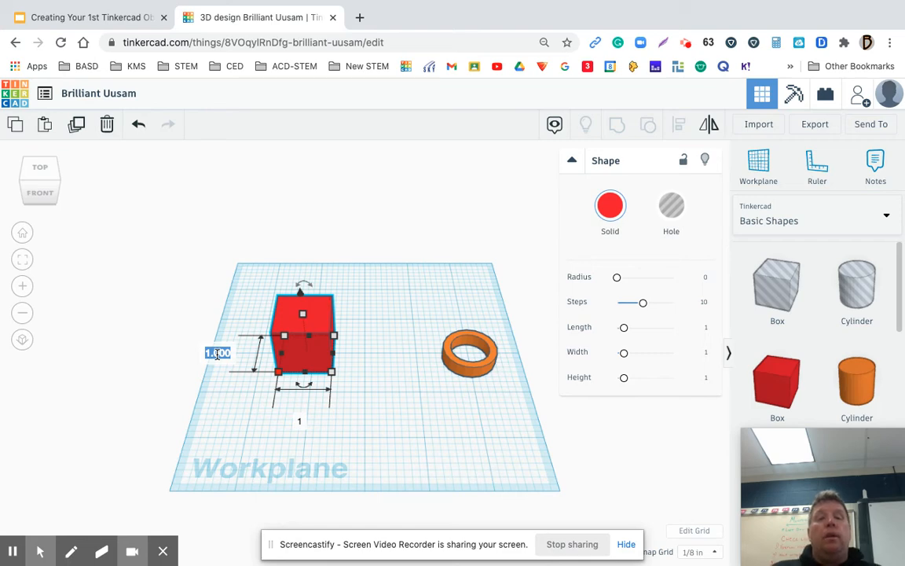
{"action": "key", "text": "BackSpace"}
{"action": "type", "text": "4"}
{"action": "key", "text": "Return"}
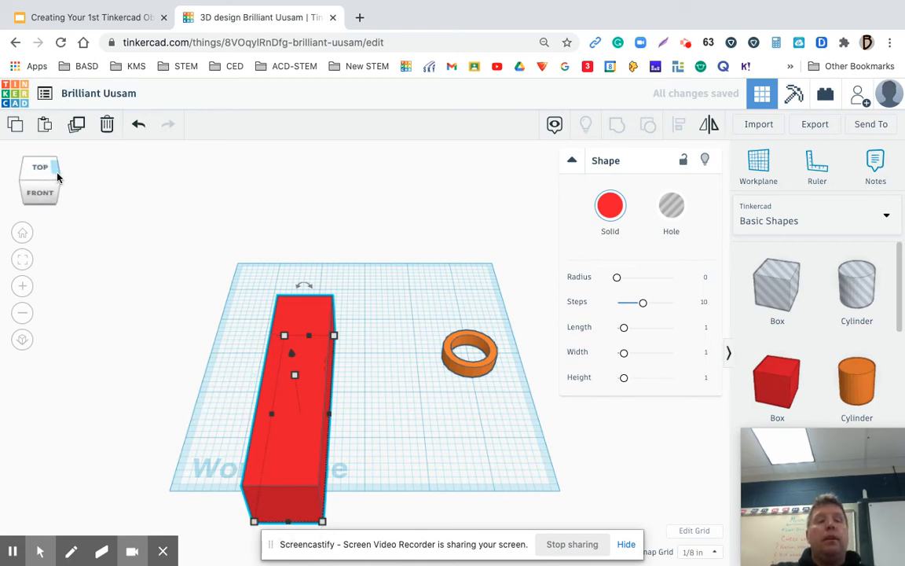
{"action": "left_click", "coordinate": [138, 124]}
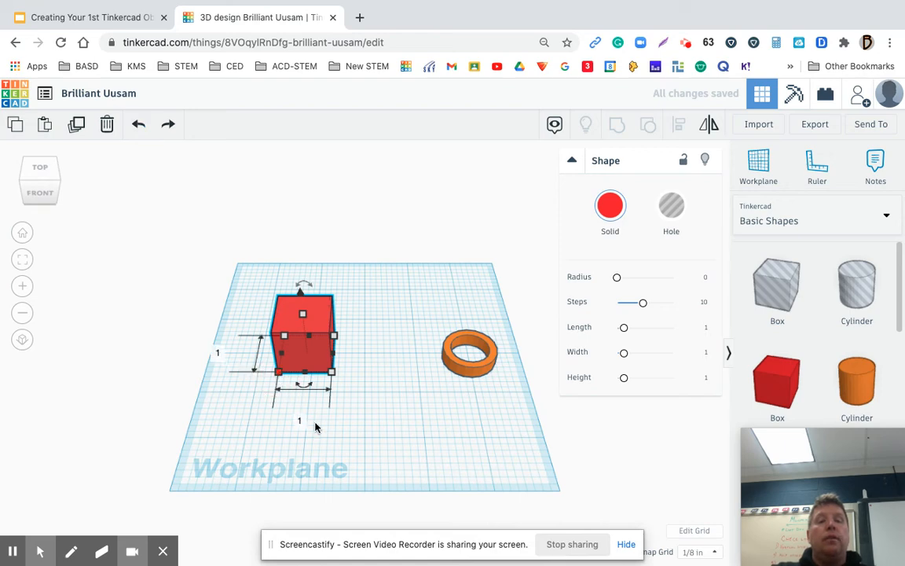
Set the red box's left-to-right dimension to 4 inches and move the box up against the ring
{"action": "left_click", "coordinate": [299, 420]}
{"action": "key", "text": "BackSpace"}
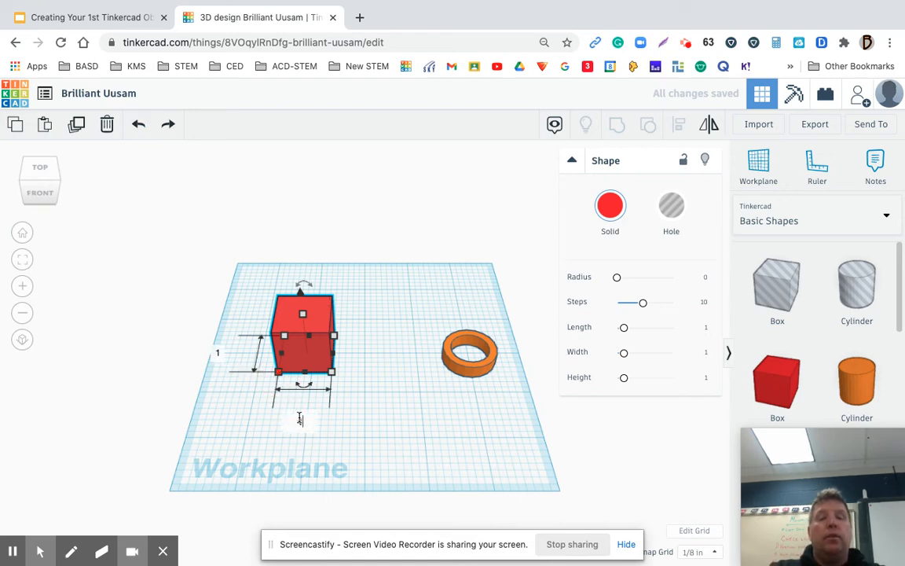
{"action": "type", "text": "4"}
{"action": "key", "text": "Return"}
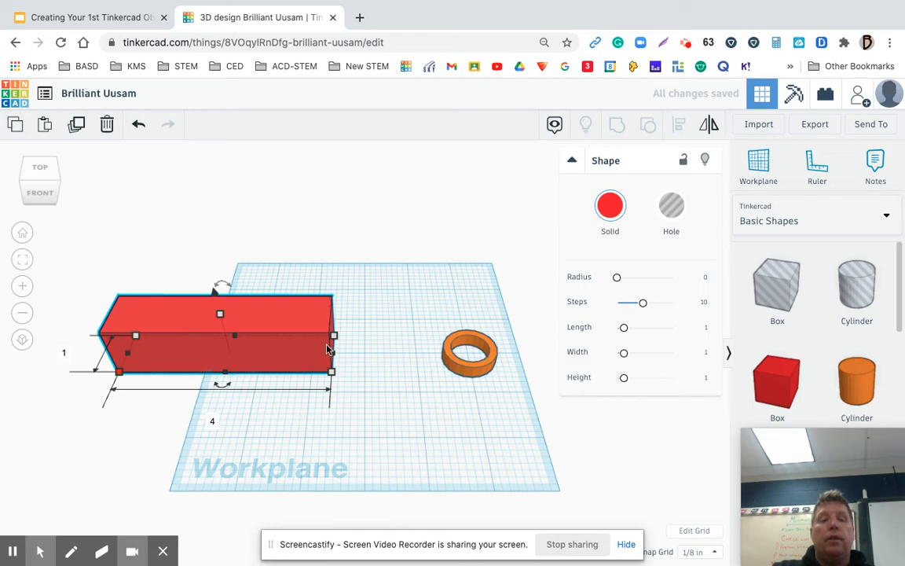
{"action": "left_click_drag", "start_coordinate": [259, 336], "coordinate": [364, 323]}
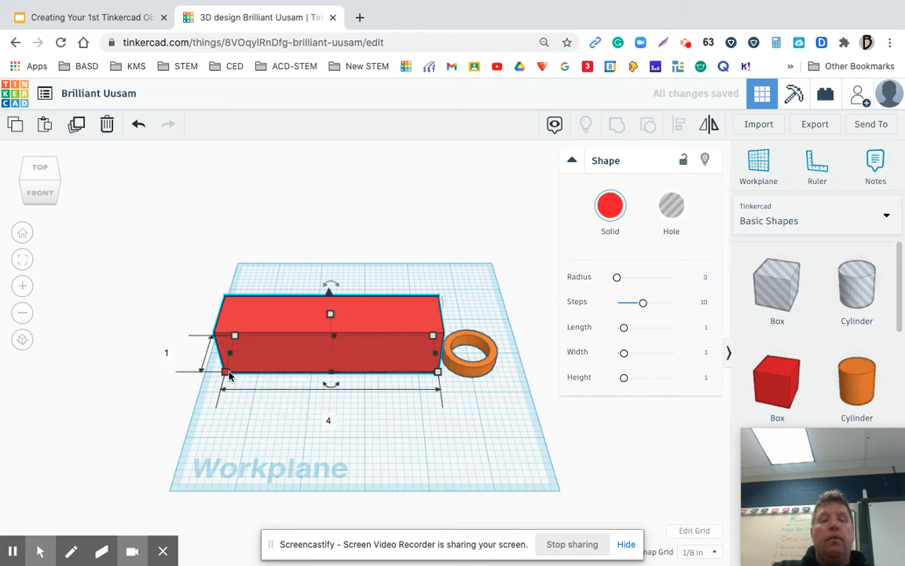
Set the red box's front-to-back dimension to 1/2 inch and its height to 0.25 inch
{"action": "left_click", "coordinate": [166, 352]}
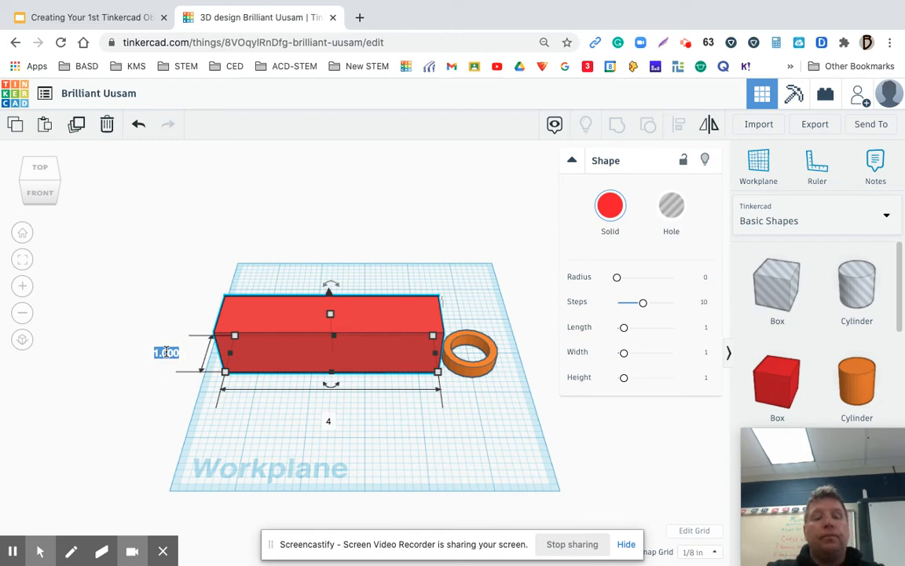
{"action": "key", "text": "BackSpace"}
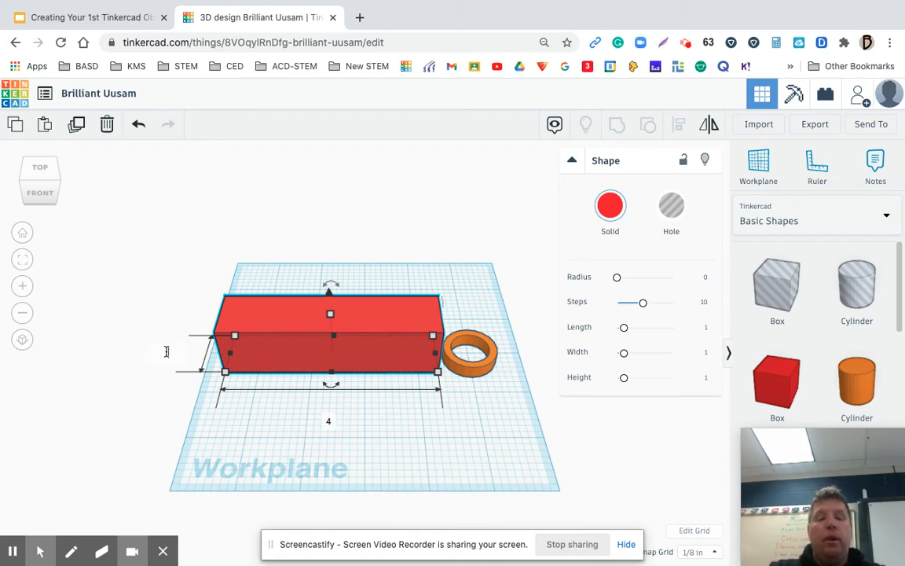
{"action": "key", "text": "Return"}
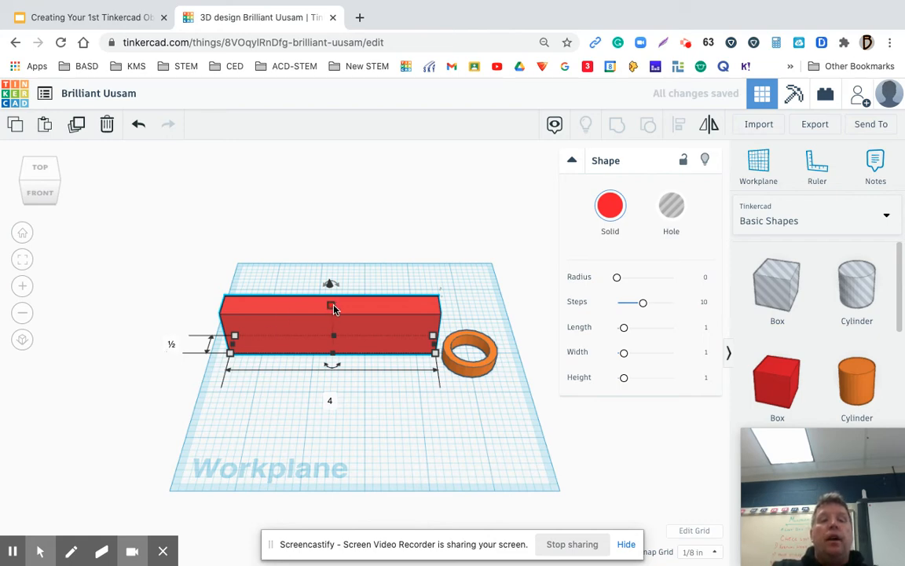
{"action": "left_click", "coordinate": [333, 305]}
{"action": "left_click", "coordinate": [396, 324]}
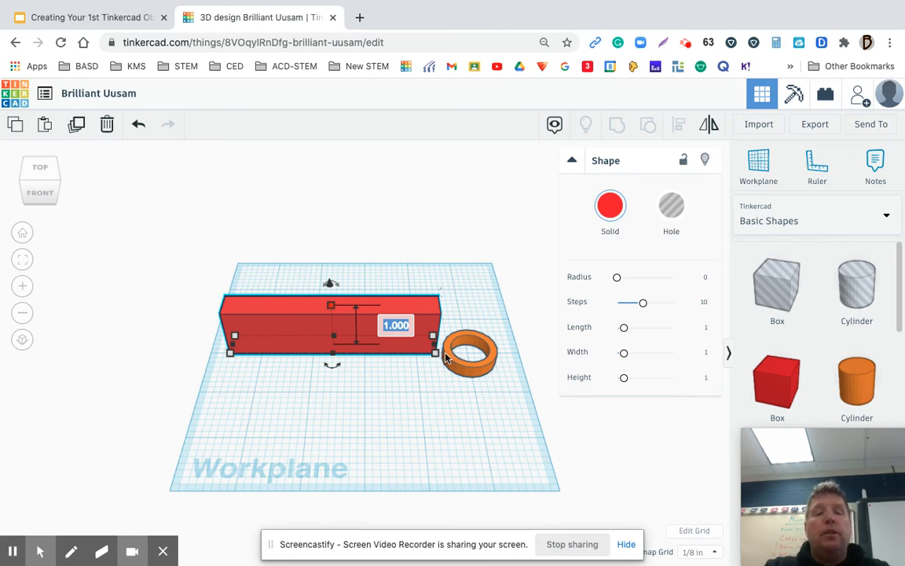
{"action": "type", "text": ".25"}
{"action": "key", "text": "Return"}
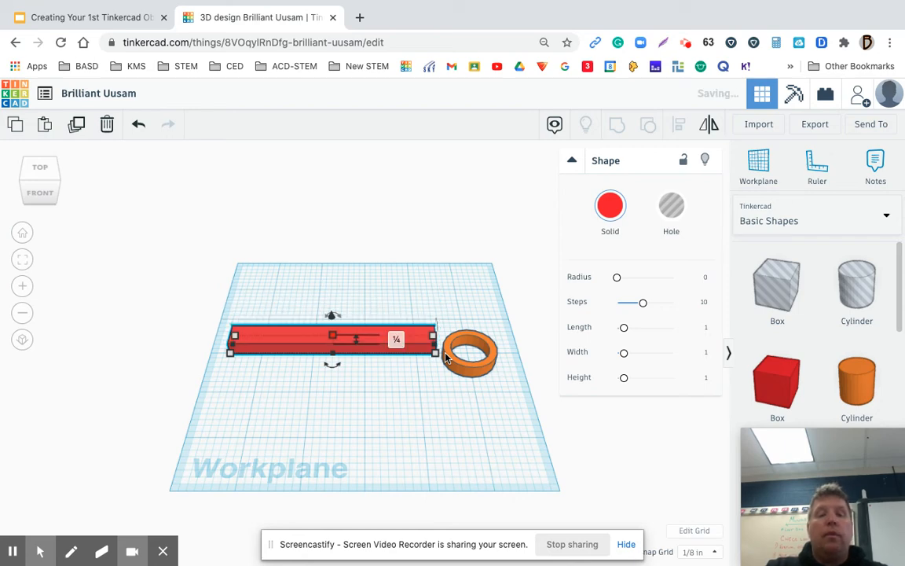
Move the red bar 3/8 inch forward in line with the ring and consult the Step ONE slide in Google Slides
{"action": "left_click", "coordinate": [409, 420]}
{"action": "mouse_move", "coordinate": [355, 340]}
{"action": "left_mouse_down"}
{"action": "mouse_move", "coordinate": [358, 367]}
{"action": "mouse_move", "coordinate": [357, 356]}
{"action": "left_mouse_up"}
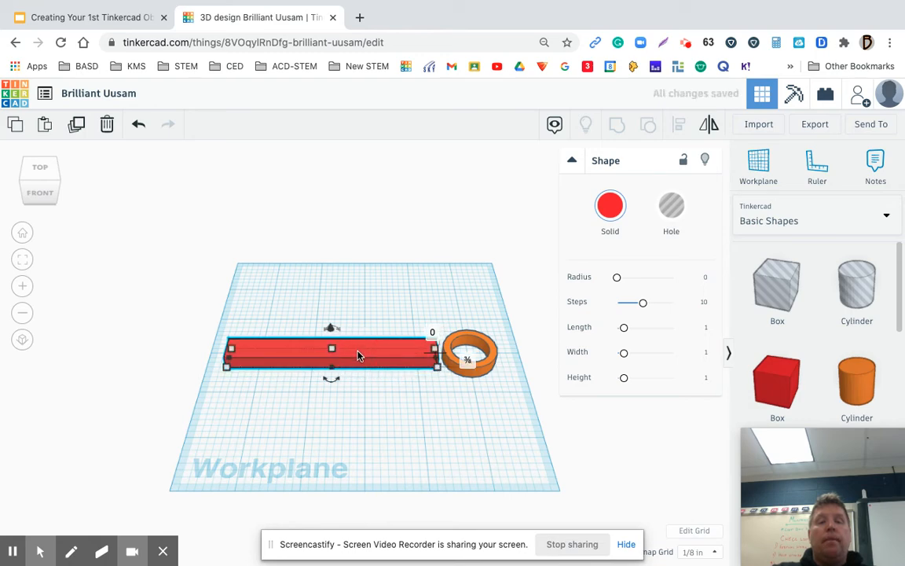
{"action": "left_click", "coordinate": [114, 19]}
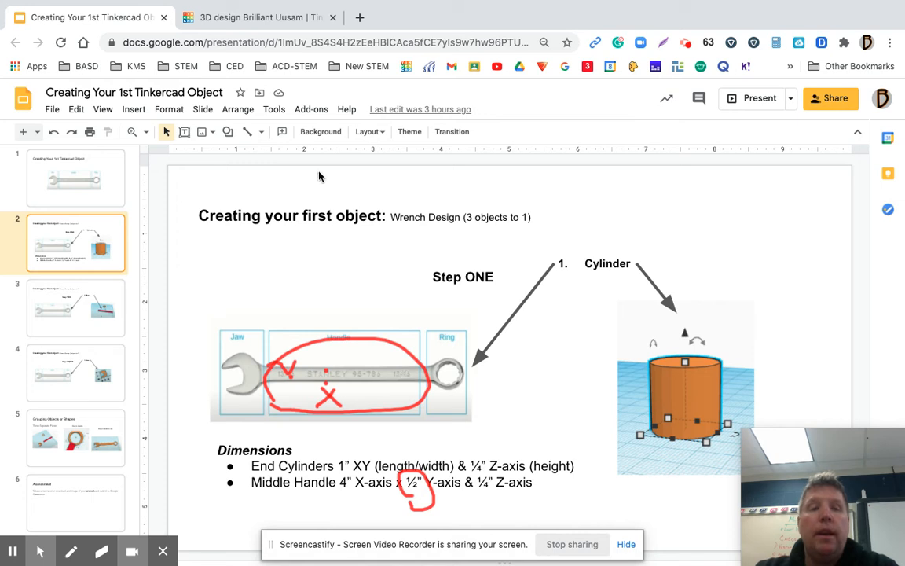
{"action": "left_click", "coordinate": [249, 17]}
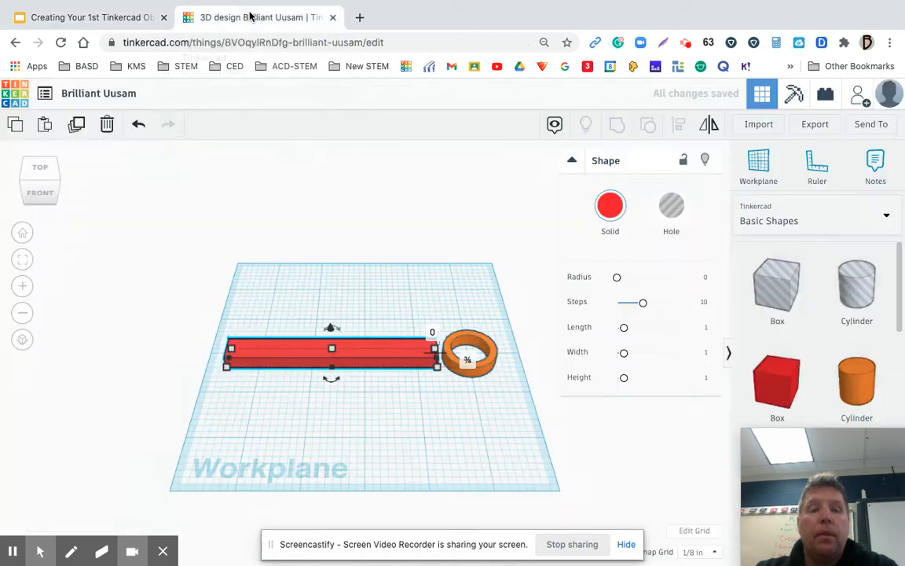
Select the red bar and the ring in Tinkercad and align them on their centers in the left-to-right direction
{"action": "left_click", "coordinate": [317, 389]}
{"action": "left_click_drag", "start_coordinate": [236, 311], "coordinate": [506, 391]}
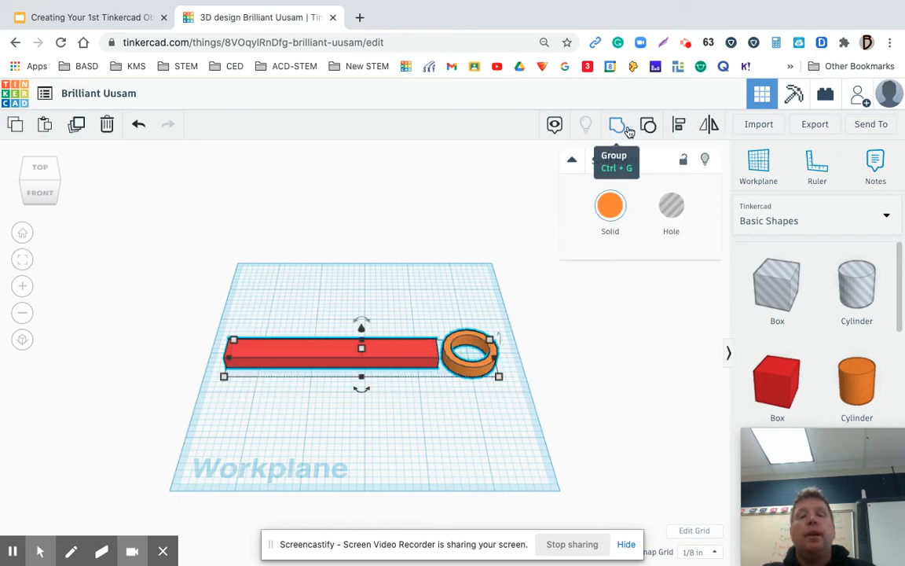
{"action": "left_click", "coordinate": [681, 127]}
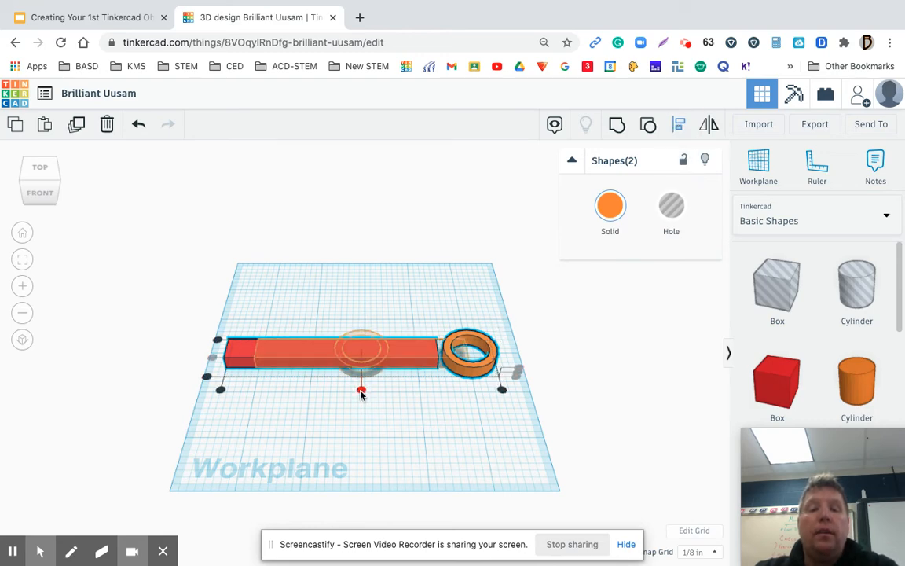
{"action": "left_click", "coordinate": [361, 391]}
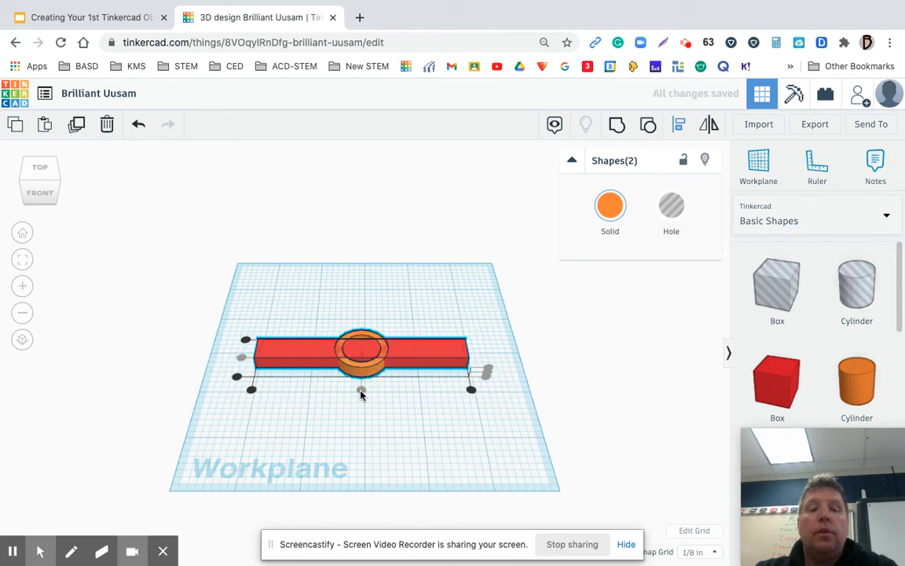
Undo the left-to-right centering and move the red bar 1/4 inch right so its end overlaps the ring
{"action": "left_click", "coordinate": [139, 124]}
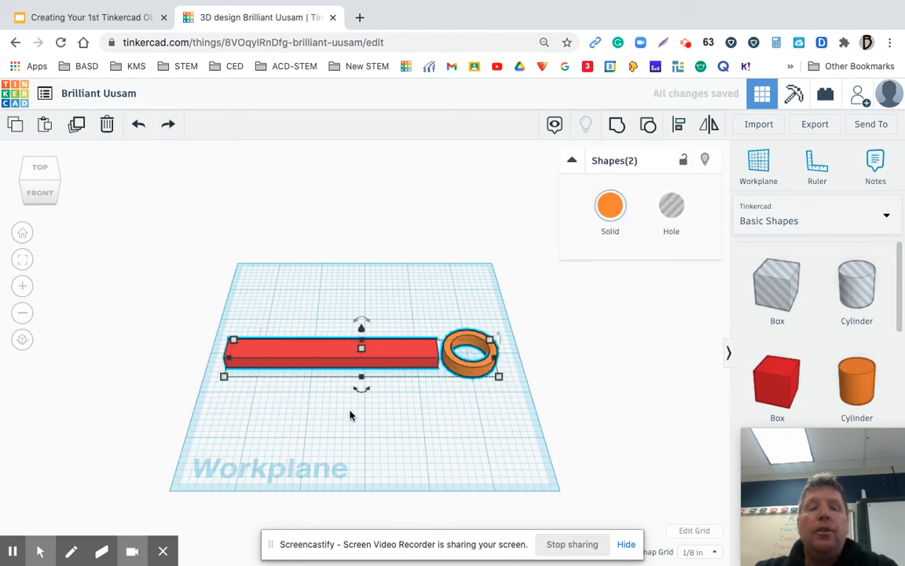
{"action": "left_click", "coordinate": [321, 411]}
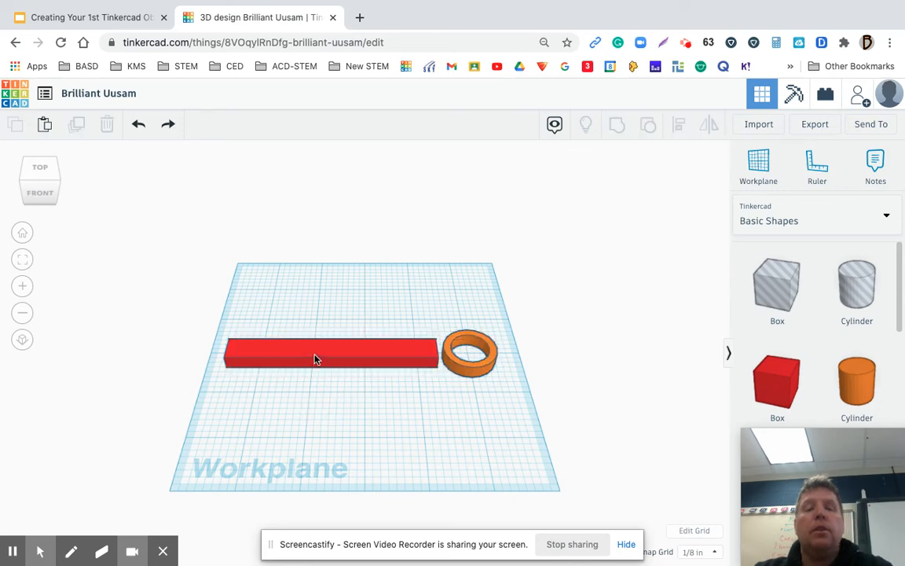
{"action": "left_click", "coordinate": [47, 172]}
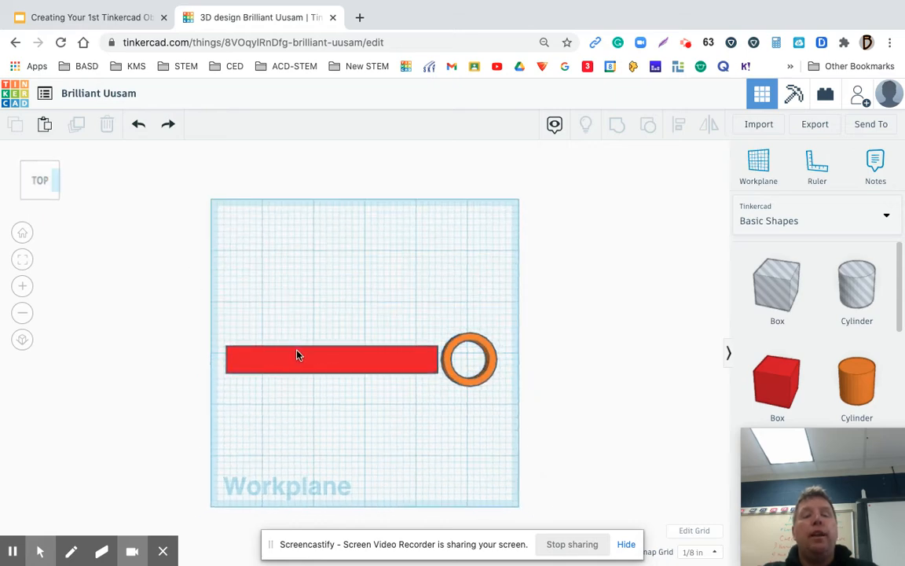
{"action": "left_click_drag", "start_coordinate": [298, 356], "coordinate": [307, 355]}
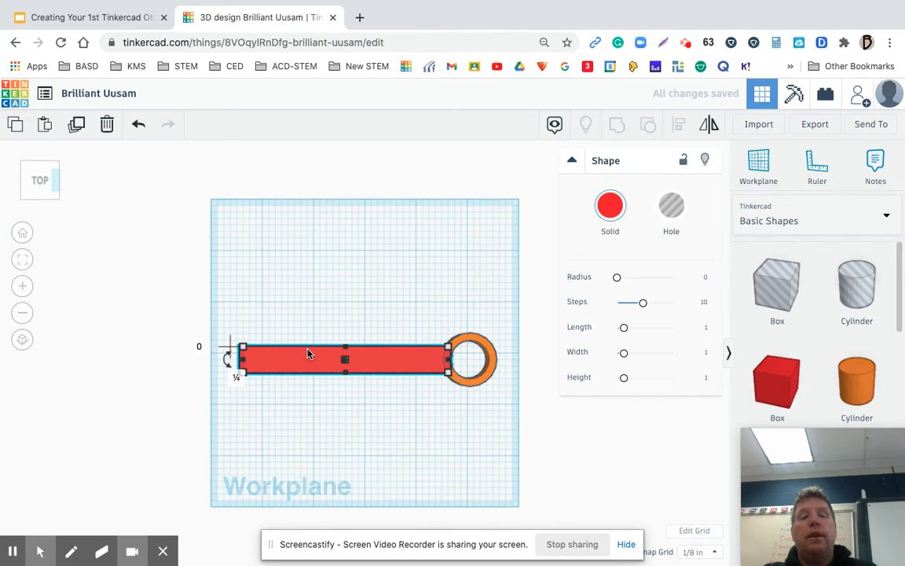
{"action": "left_click", "coordinate": [379, 433]}
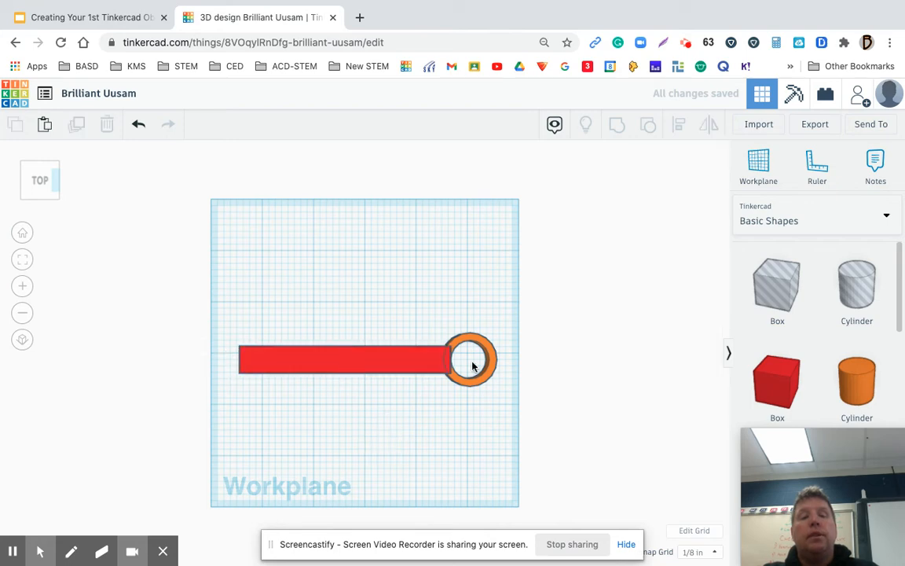
Select the red bar and the ring and group them into one solid
{"action": "left_click", "coordinate": [23, 287]}
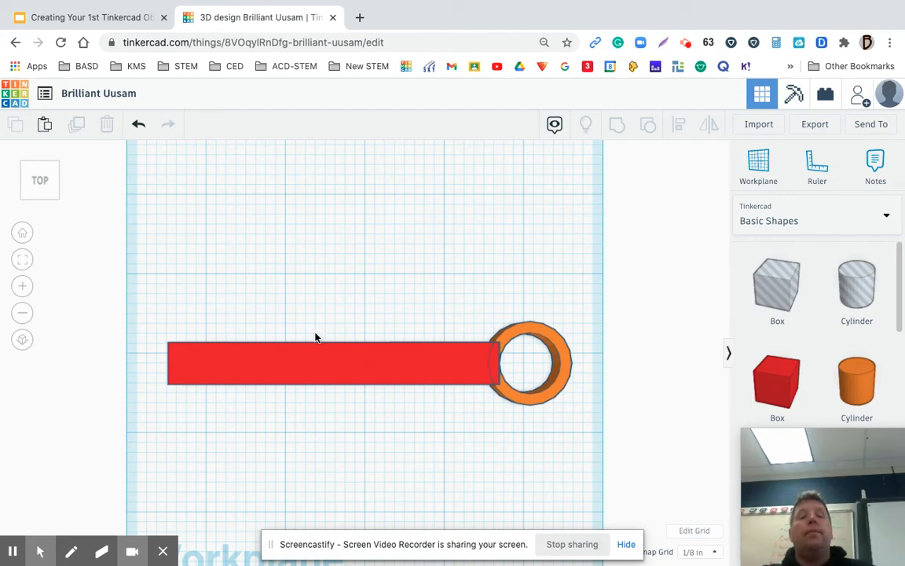
{"action": "left_click_drag", "start_coordinate": [151, 294], "coordinate": [577, 419]}
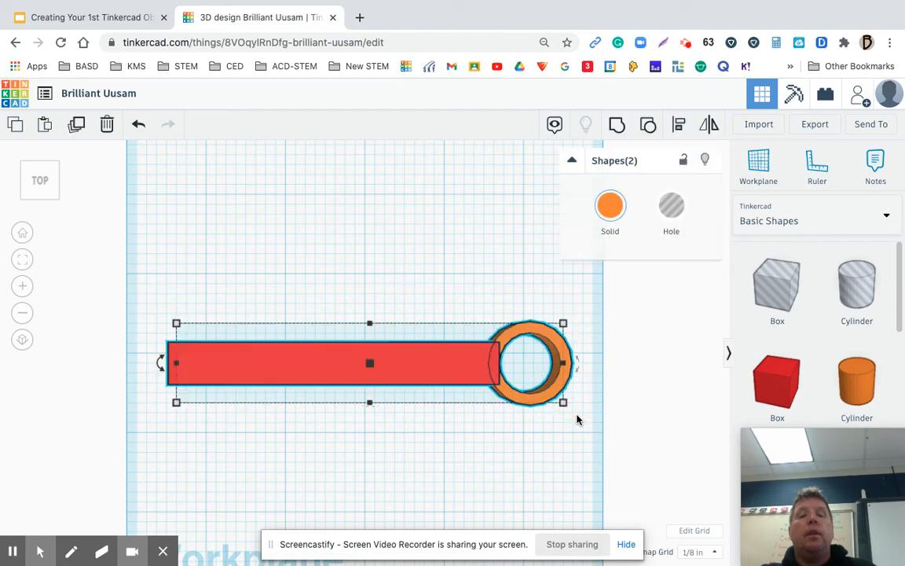
{"action": "left_click", "coordinate": [618, 128]}
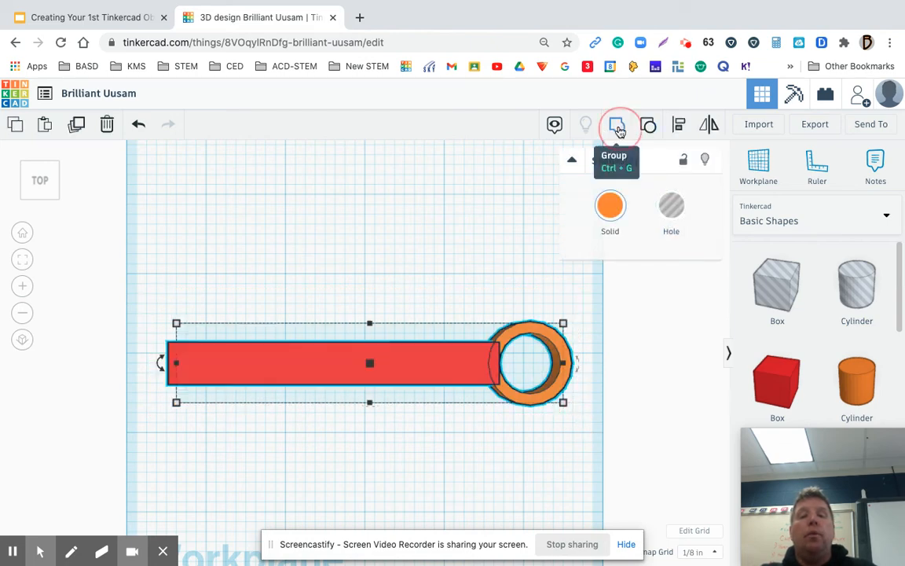
{"action": "left_click", "coordinate": [492, 460]}
Move the grouped handle and ring 7/8 inch to the right on the workplane
{"action": "left_click", "coordinate": [24, 232]}
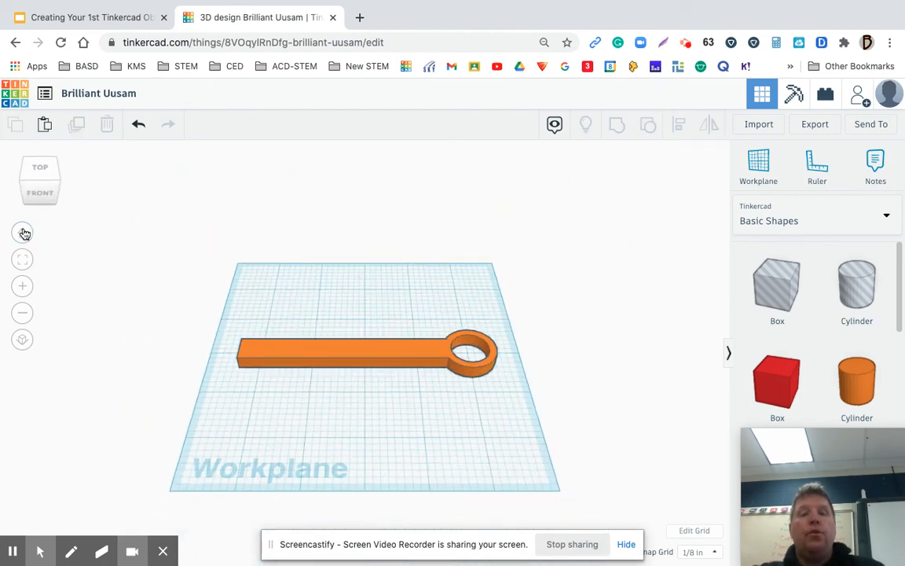
{"action": "left_click", "coordinate": [320, 346]}
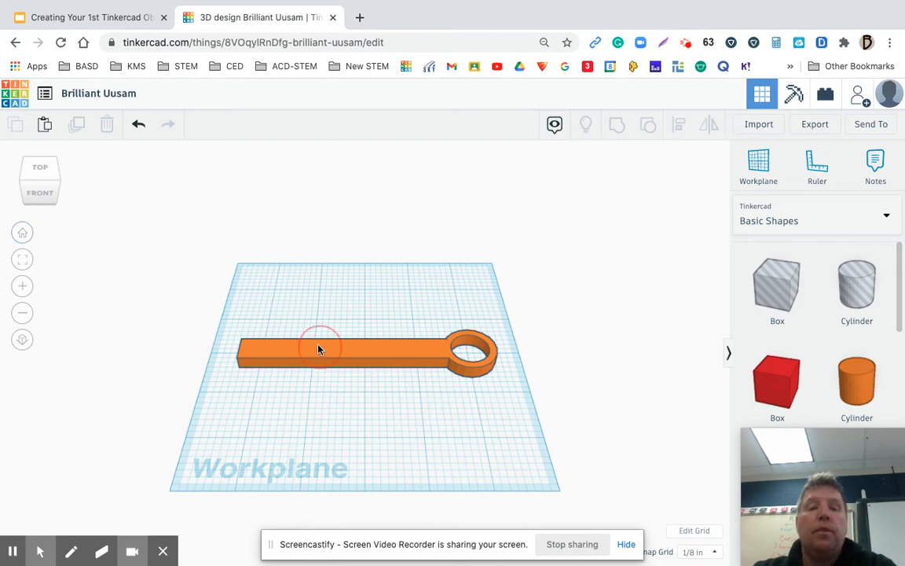
{"action": "left_click_drag", "start_coordinate": [340, 351], "coordinate": [365, 348]}
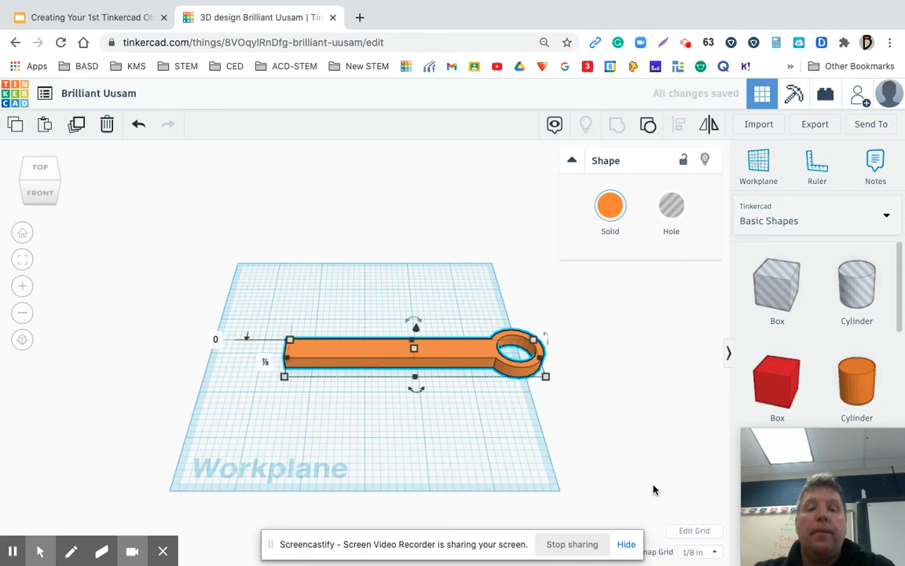
Resize the workplane grid to a width of 8 inches and a length of 8 inches
{"action": "left_click", "coordinate": [692, 531]}
{"action": "left_click", "coordinate": [388, 362]}
{"action": "key", "text": "BackSpace"}
{"action": "key", "text": "BackSpace"}
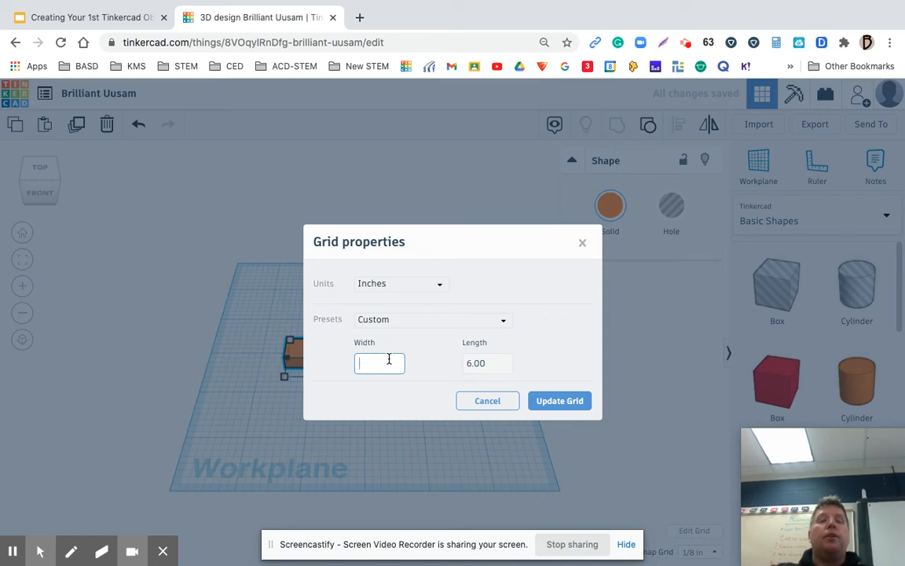
{"action": "type", "text": "8"}
{"action": "key", "text": "Tab"}
{"action": "type", "text": "8"}
{"action": "left_click", "coordinate": [555, 402]}
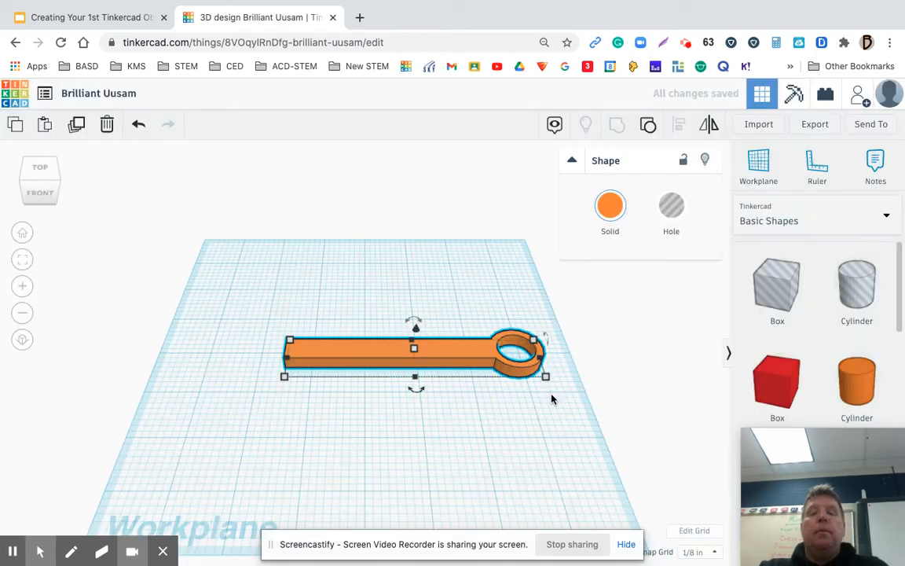
Consult the Step THREE jaw slide and the Step ONE dimensions slide in Google Slides
{"action": "left_click", "coordinate": [135, 25]}
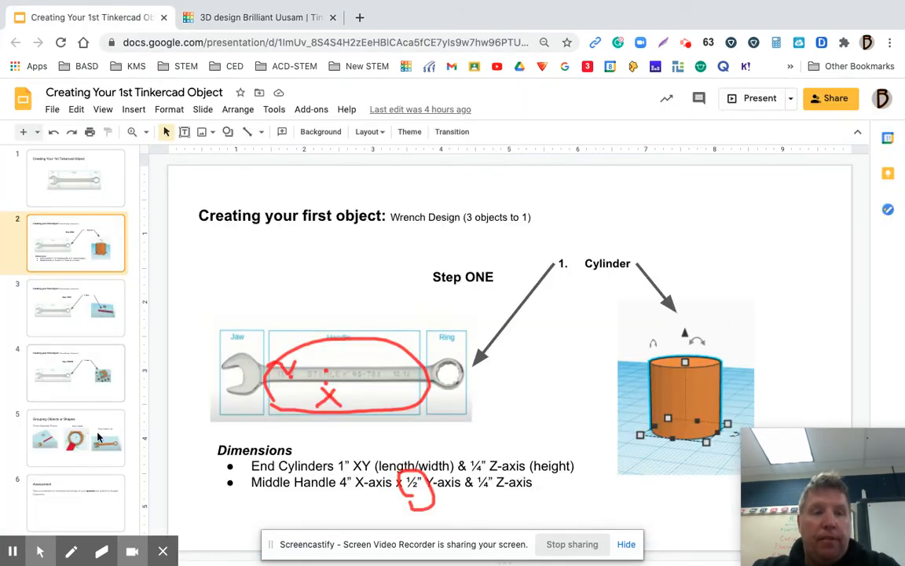
{"action": "left_click", "coordinate": [93, 374]}
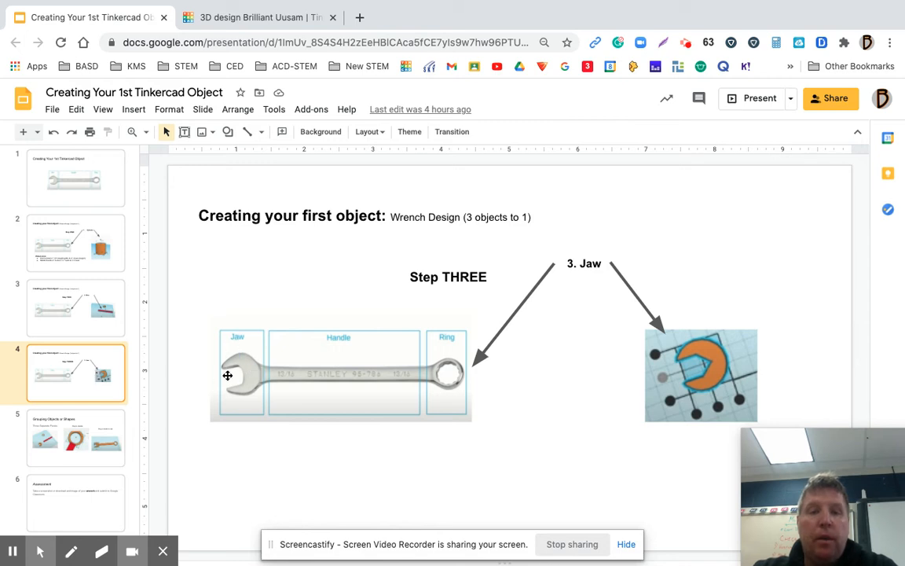
{"action": "left_click", "coordinate": [73, 238]}
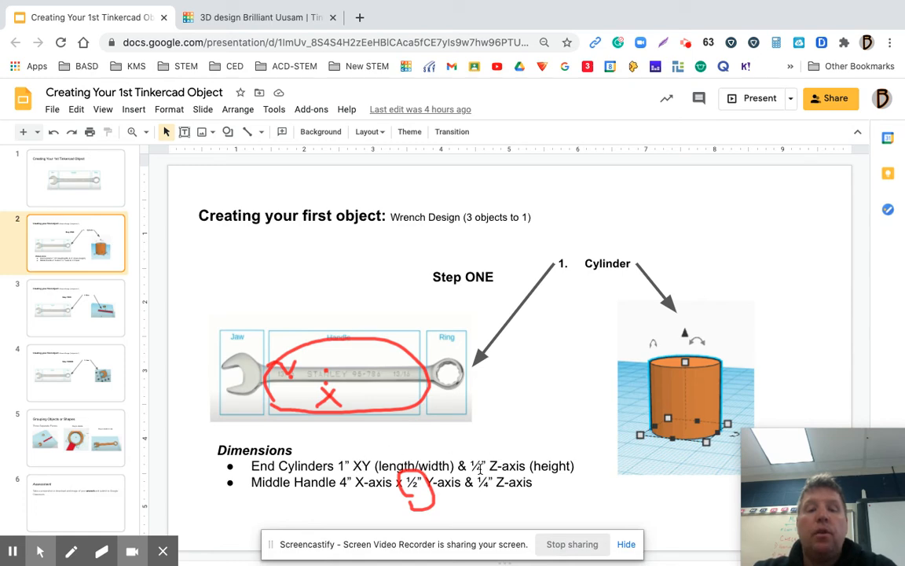
Switch back to Tinkercad and place a solid cylinder in front of the handle's free end
{"action": "mouse_move", "coordinate": [258, 3]}
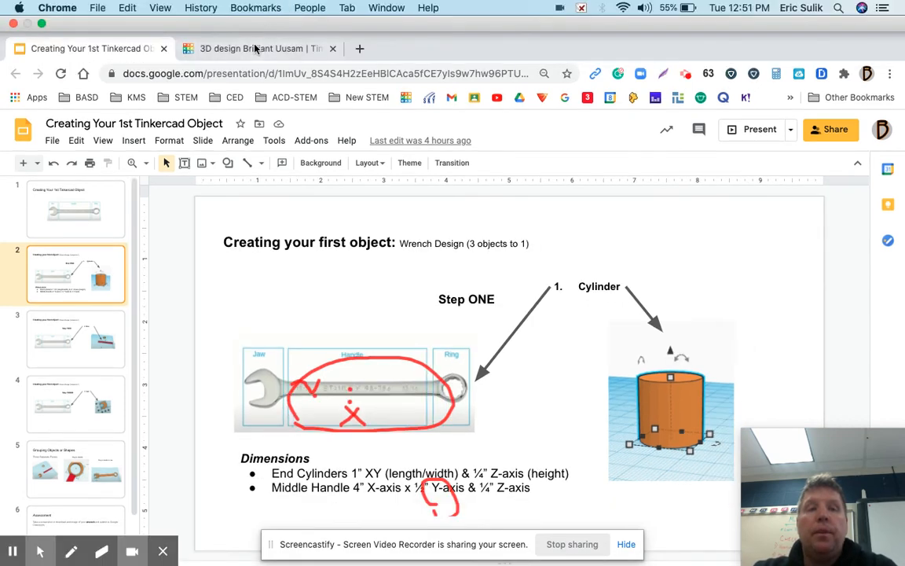
{"action": "left_click", "coordinate": [255, 48]}
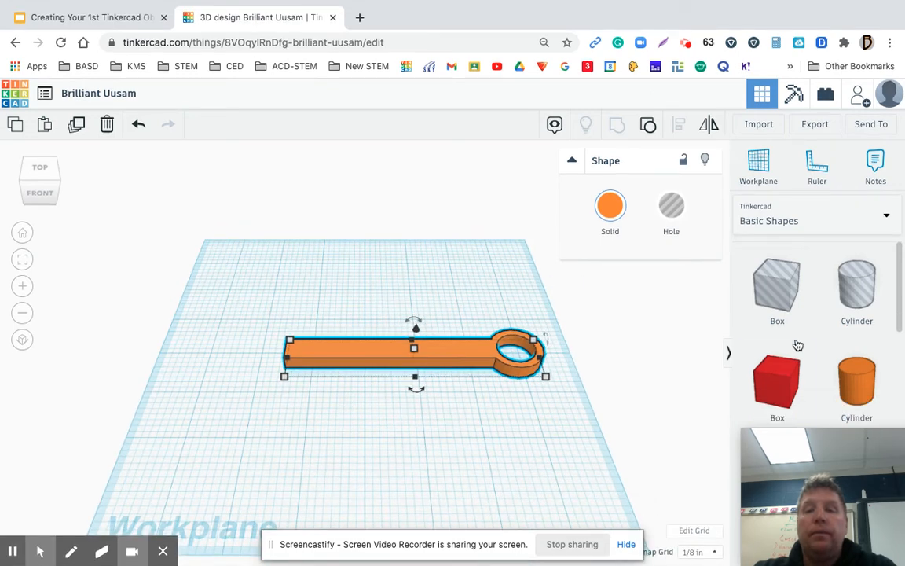
{"action": "left_click_drag", "start_coordinate": [856, 381], "coordinate": [360, 468]}
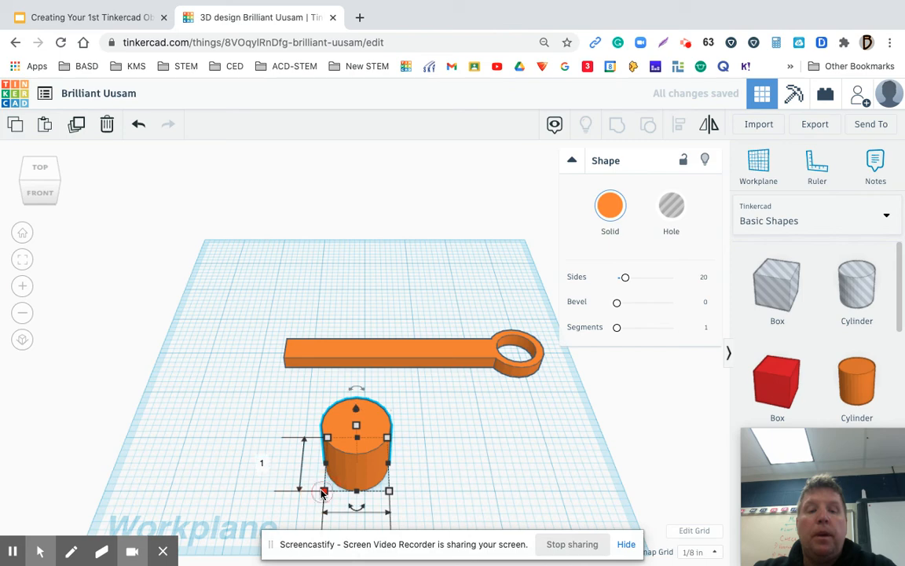
{"action": "left_click_drag", "start_coordinate": [360, 465], "coordinate": [322, 432]}
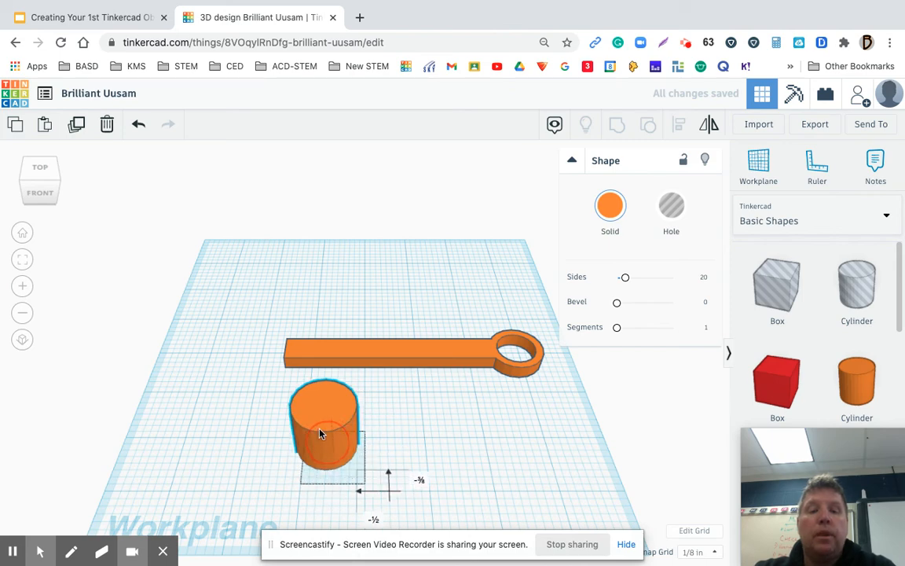
Check the new solid cylinder's length and width, and set its height to 0.25 inch
{"action": "left_click", "coordinate": [226, 431]}
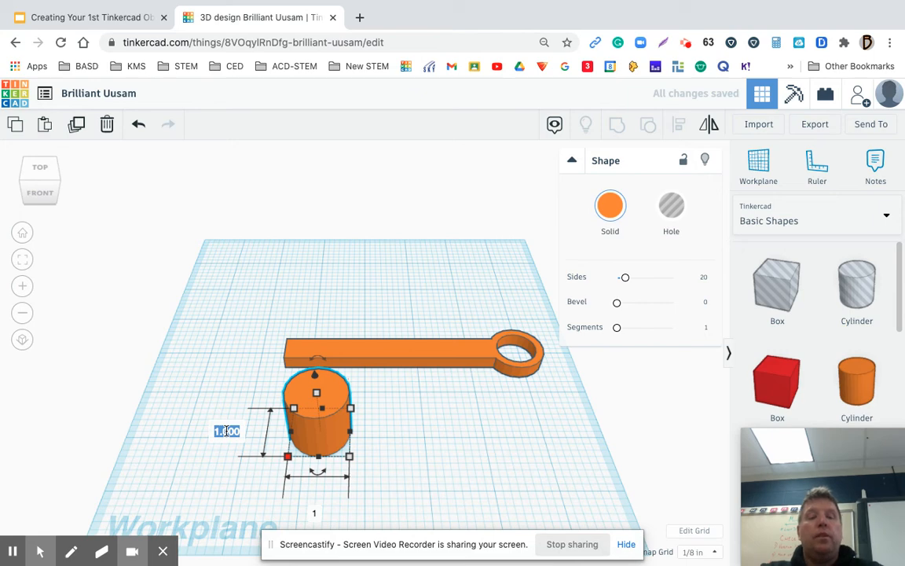
{"action": "left_click", "coordinate": [314, 513]}
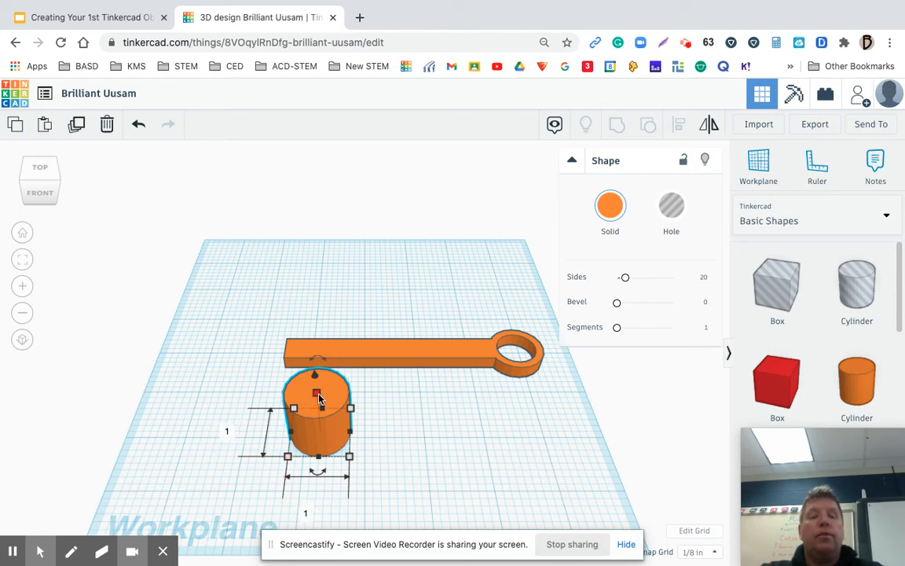
{"action": "left_click", "coordinate": [385, 410]}
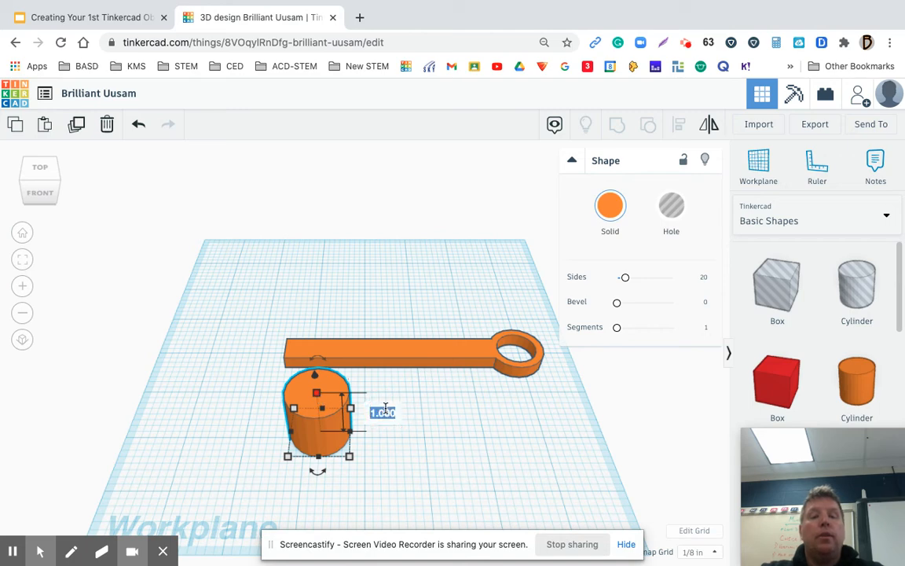
{"action": "key", "text": "BackSpace"}
{"action": "type", "text": ".25"}
{"action": "key", "text": "Return"}
{"action": "left_click", "coordinate": [477, 445]}
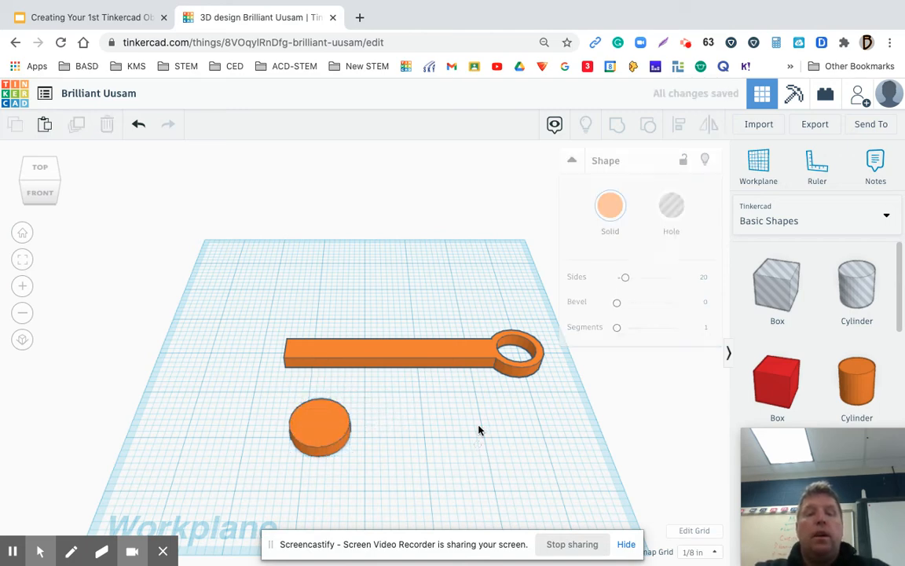
Place a hole cylinder to the right of the solid disc and set its length and width to 0.75 inch
{"action": "left_click_drag", "start_coordinate": [860, 295], "coordinate": [396, 434]}
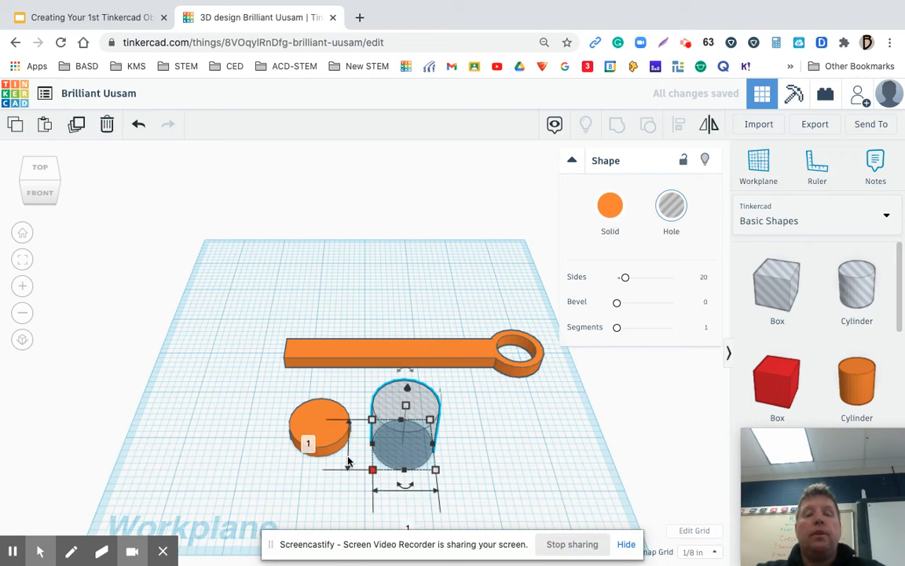
{"action": "left_click", "coordinate": [305, 444]}
{"action": "key", "text": "BackSpace"}
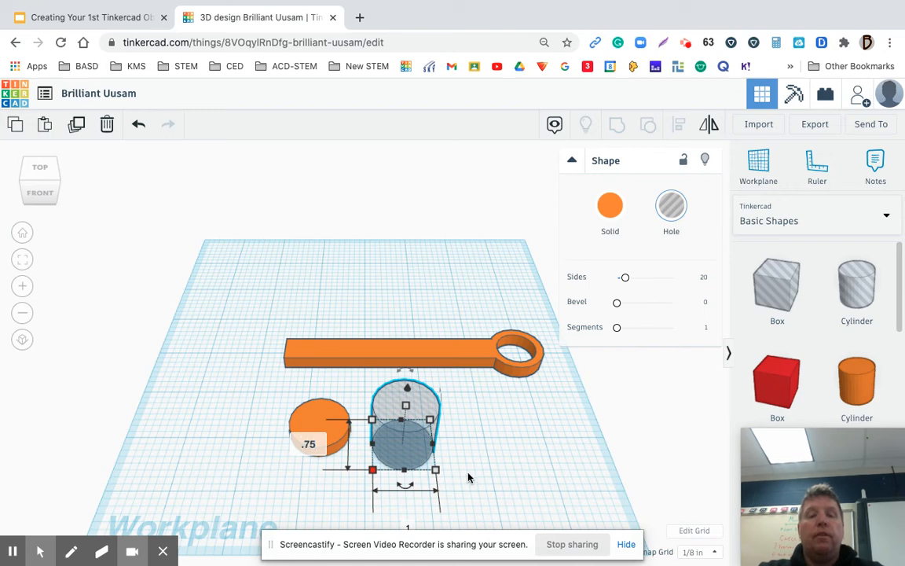
{"action": "type", "text": ".75"}
{"action": "key", "text": "Return"}
{"action": "left_click", "coordinate": [407, 513]}
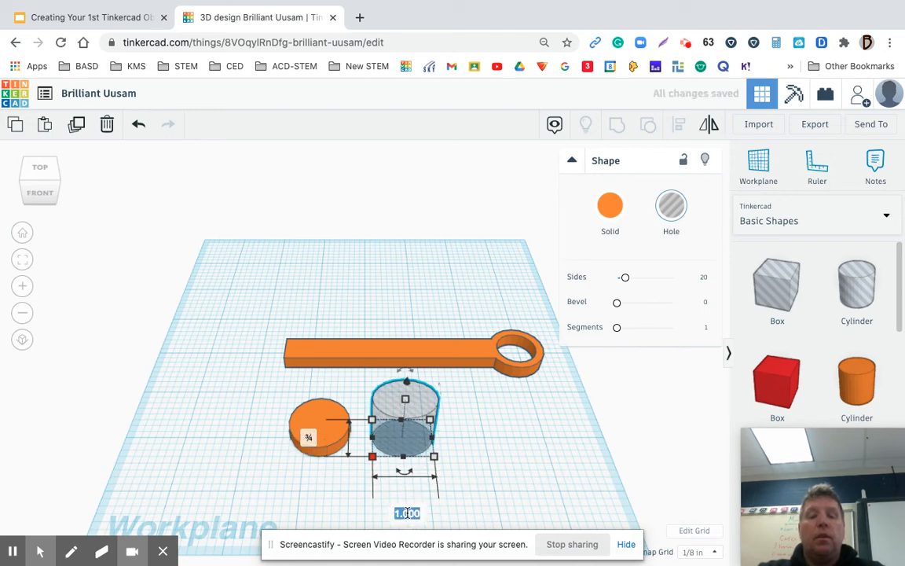
{"action": "key", "text": "BackSpace"}
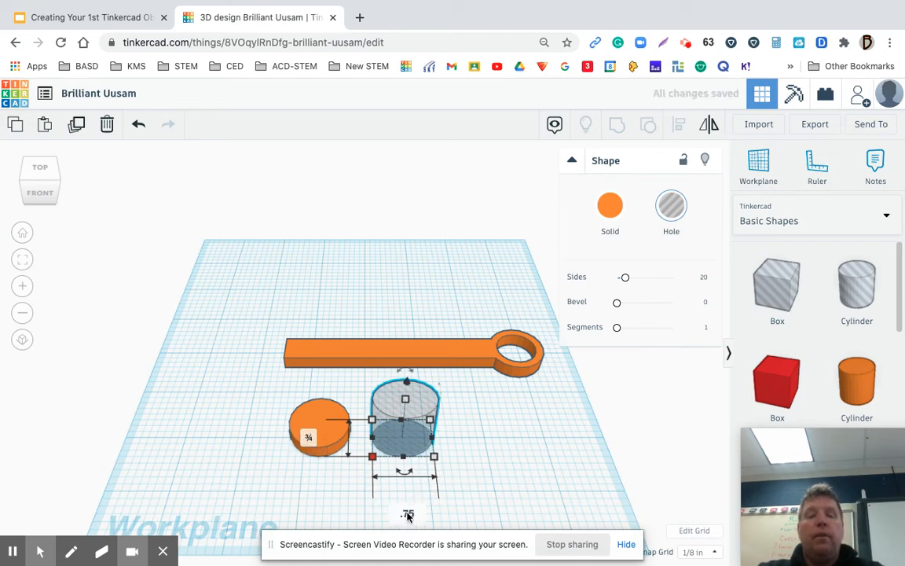
{"action": "key", "text": "Return"}
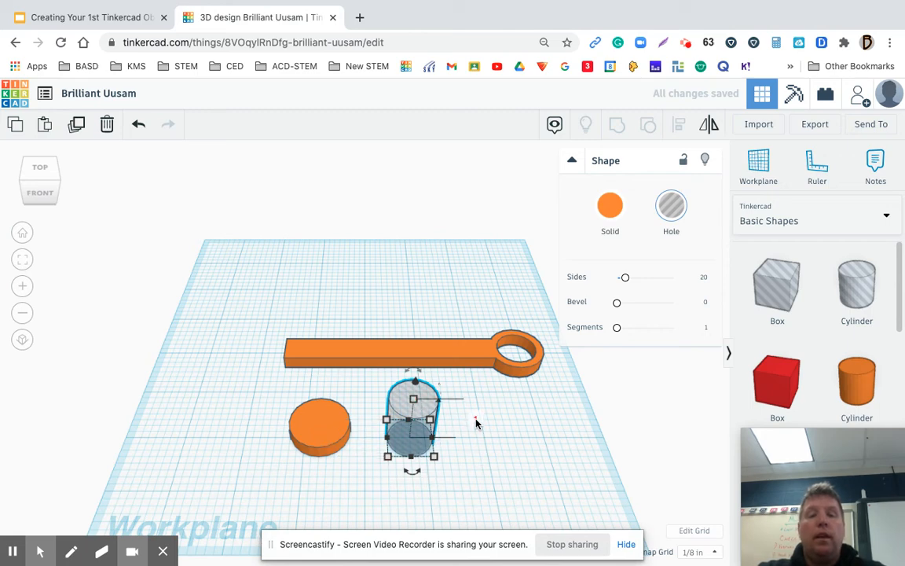
Set the hole cylinder's height to 0.25 inch
{"action": "left_click", "coordinate": [476, 419]}
{"action": "key", "text": "BackSpace"}
{"action": "type", "text": ".25"}
{"action": "key", "text": "Return"}
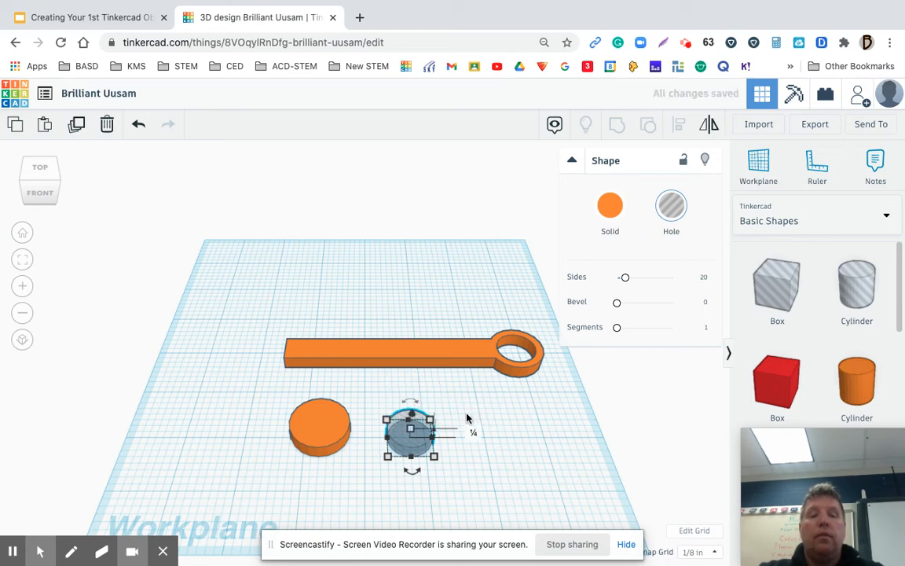
Select the solid disc and the hole cylinder and align their centers front-to-back and left-to-right
{"action": "left_click", "coordinate": [279, 389]}
{"action": "left_click_drag", "start_coordinate": [273, 387], "coordinate": [449, 468]}
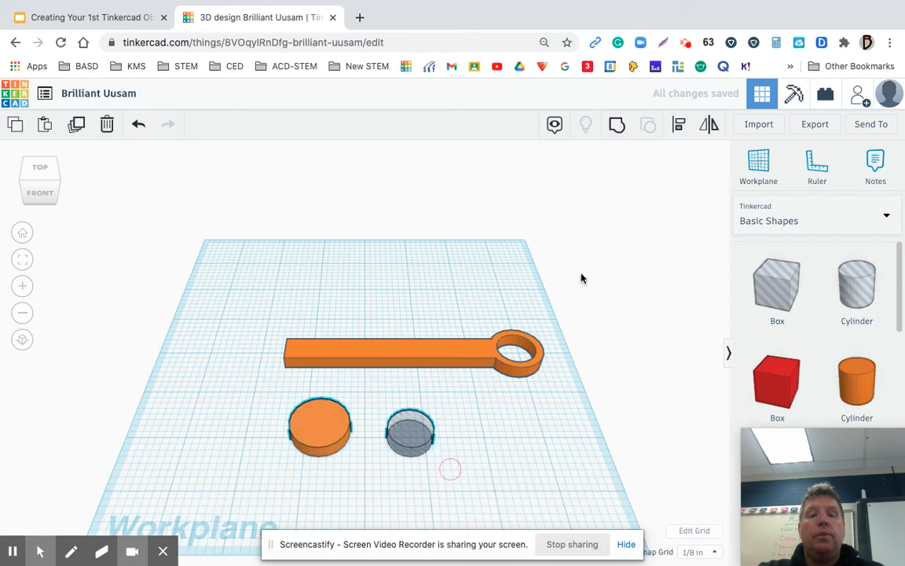
{"action": "left_click", "coordinate": [679, 124]}
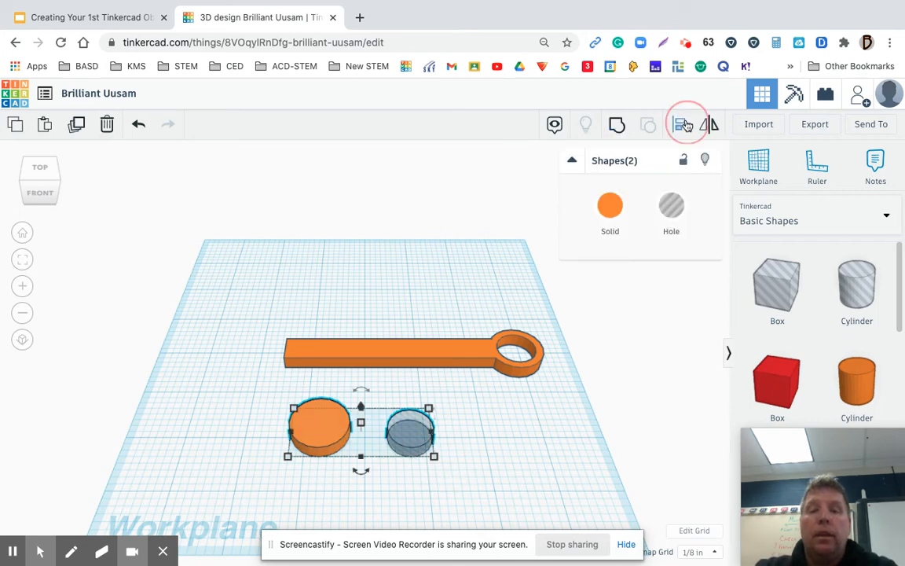
{"action": "left_click", "coordinate": [272, 431]}
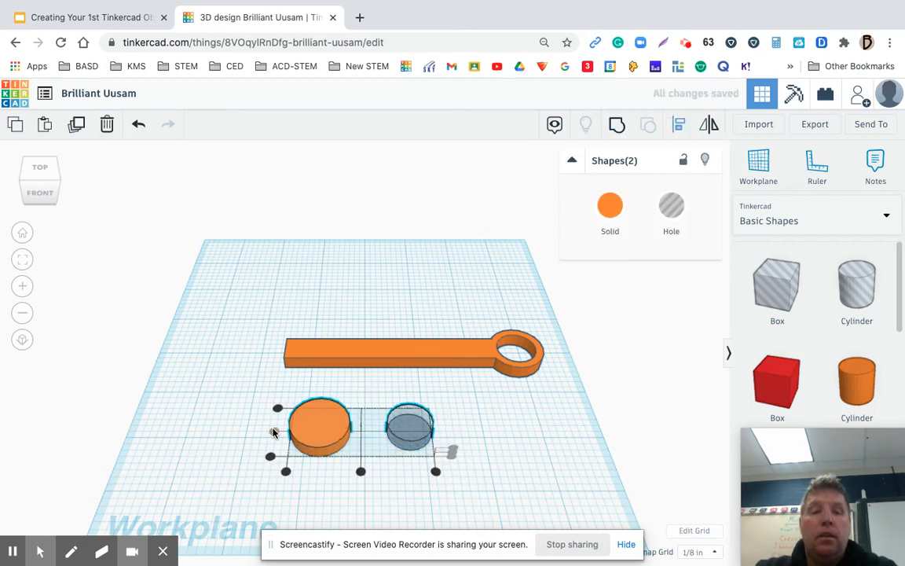
{"action": "left_click", "coordinate": [361, 471]}
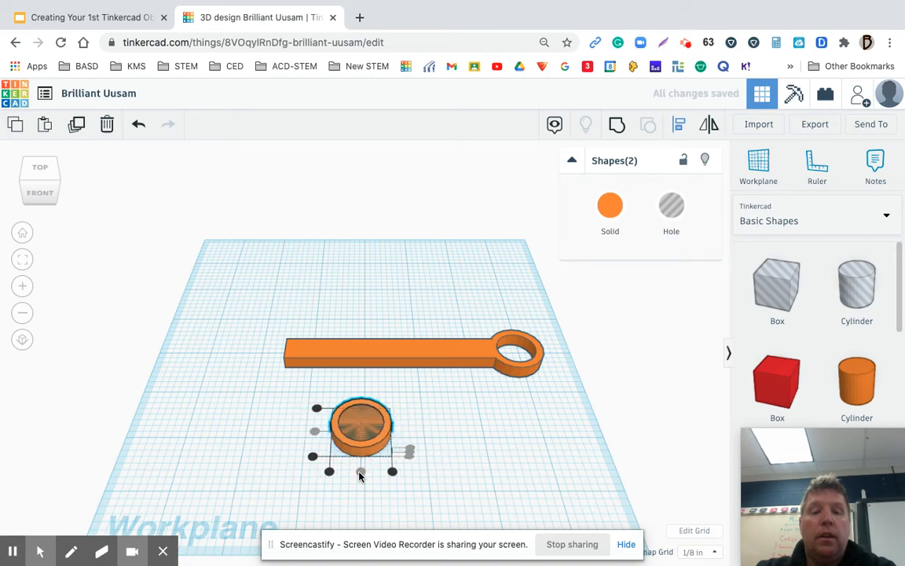
{"action": "left_click", "coordinate": [474, 487]}
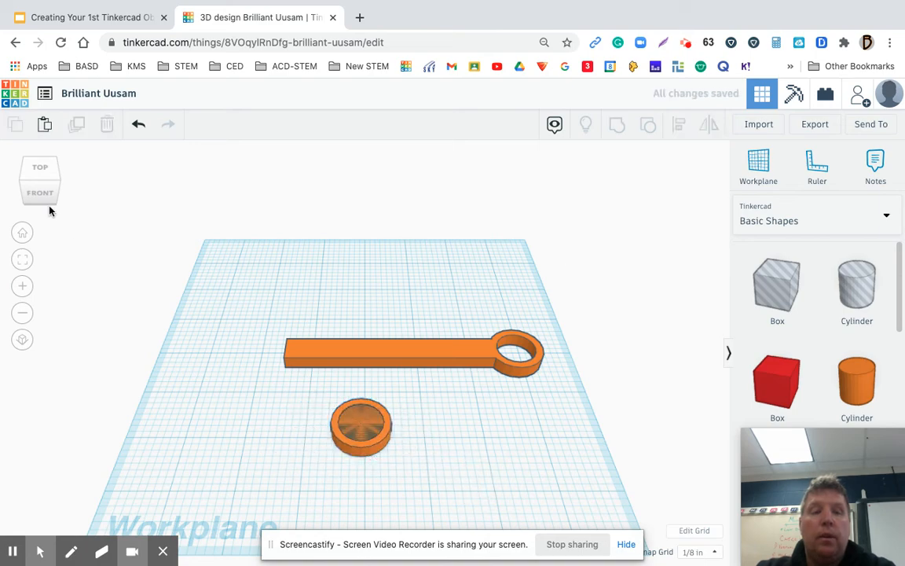
Try grouping the solid disc and the hole cylinder into a ring, and undo the grouping
{"action": "mouse_move", "coordinate": [40, 194]}
{"action": "left_mouse_down"}
{"action": "mouse_move", "coordinate": [39, 180]}
{"action": "mouse_move", "coordinate": [41, 206]}
{"action": "left_mouse_up"}
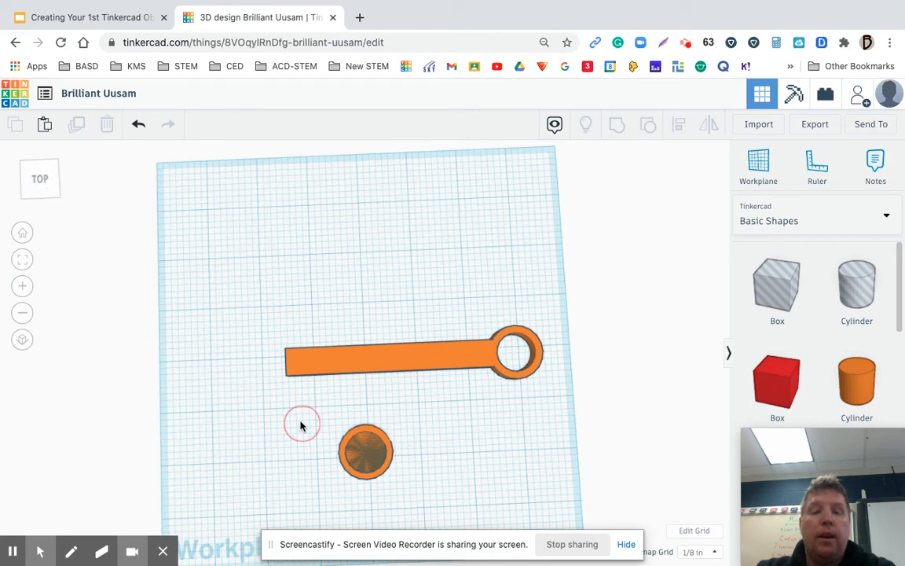
{"action": "left_click", "coordinate": [373, 449]}
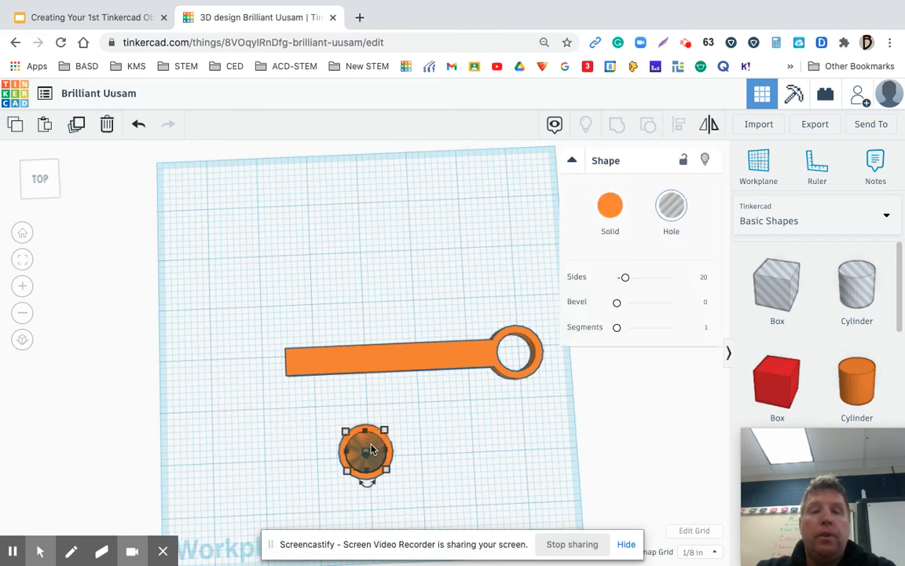
{"action": "left_click", "coordinate": [320, 417]}
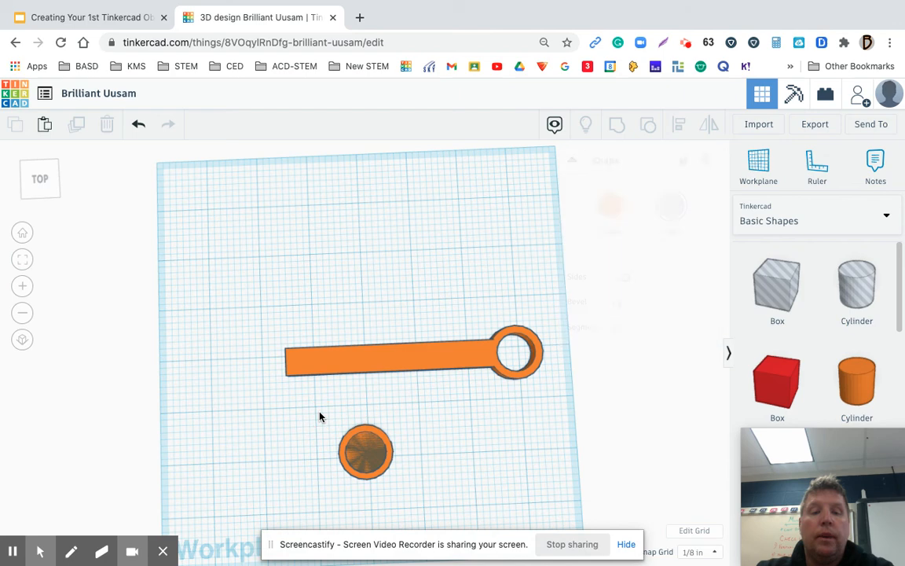
{"action": "left_click_drag", "start_coordinate": [319, 417], "coordinate": [391, 471]}
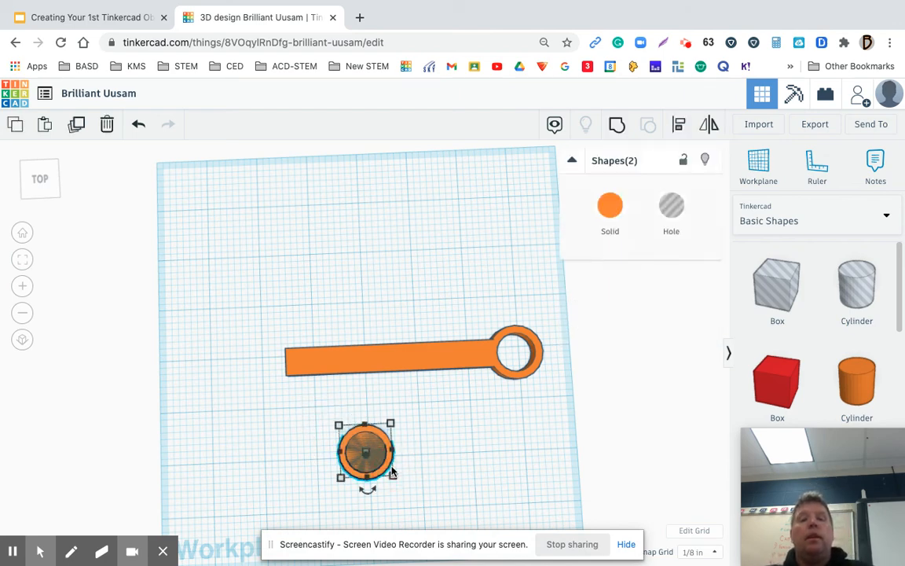
{"action": "left_click", "coordinate": [617, 127]}
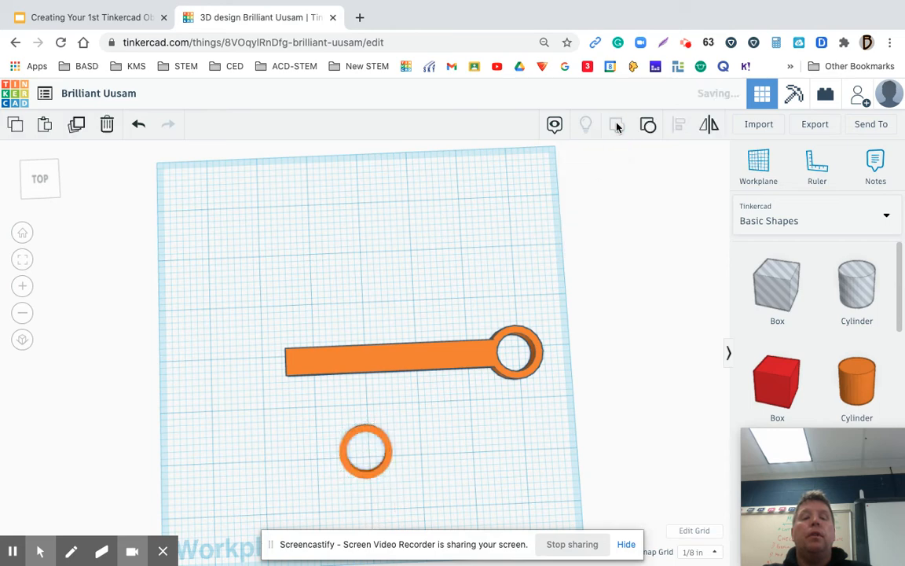
{"action": "left_click", "coordinate": [472, 468]}
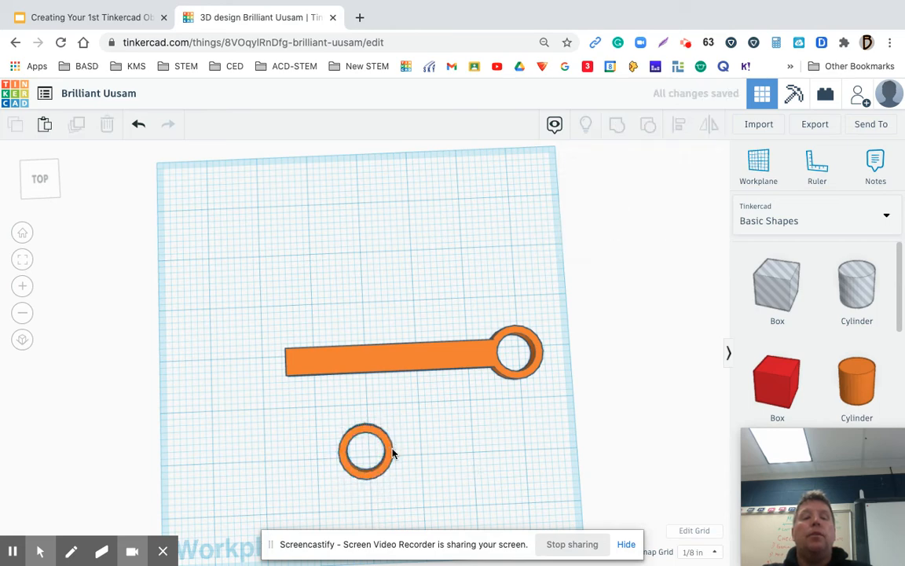
{"action": "left_click_drag", "start_coordinate": [393, 451], "coordinate": [277, 429]}
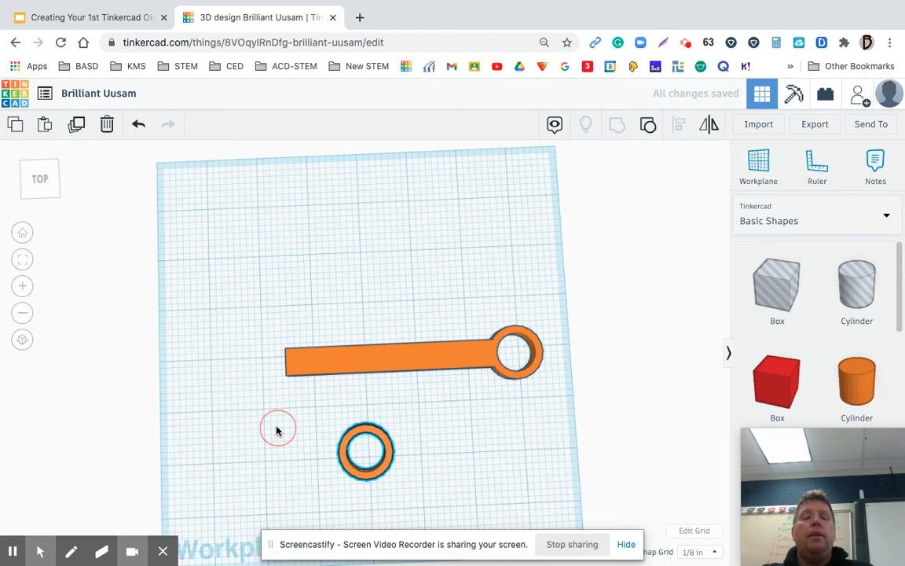
{"action": "left_click", "coordinate": [408, 418]}
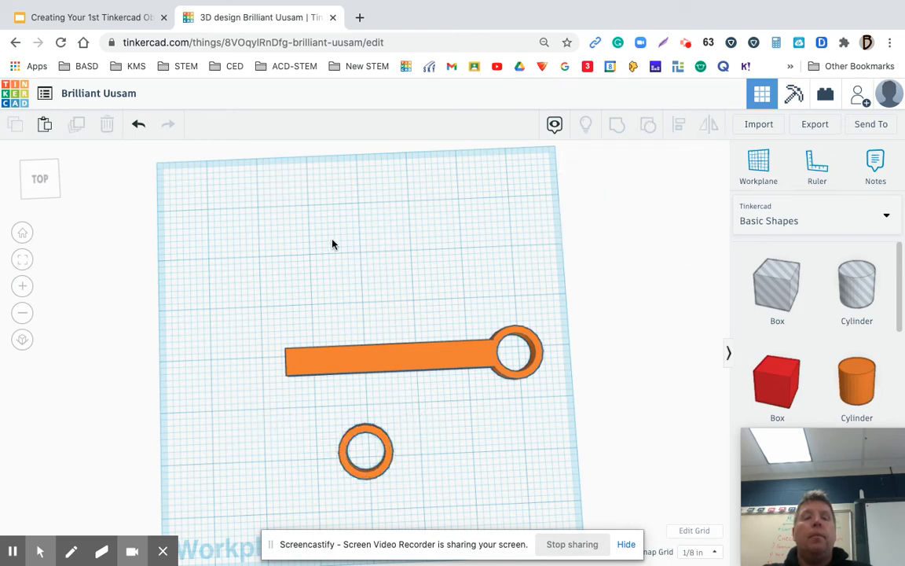
{"action": "left_click", "coordinate": [138, 129]}
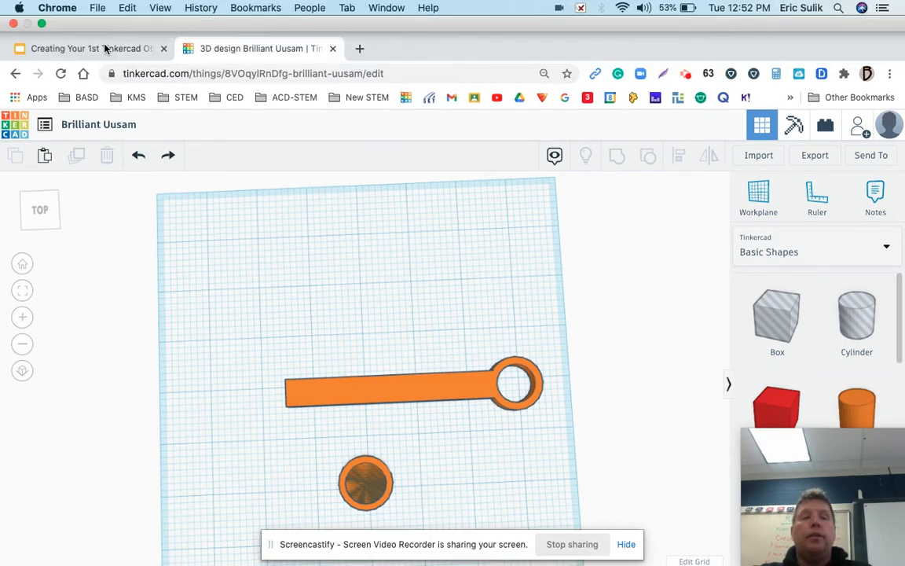
Check the wrench slide in Google Slides, and place a polygon hole to the right of the disc in Tinkercad
{"action": "left_click", "coordinate": [99, 45]}
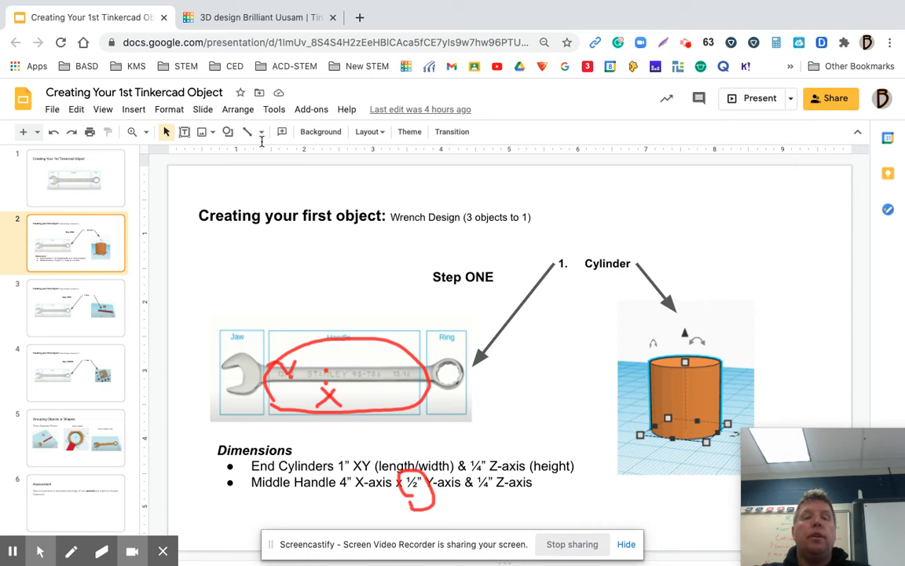
{"action": "left_click", "coordinate": [247, 17]}
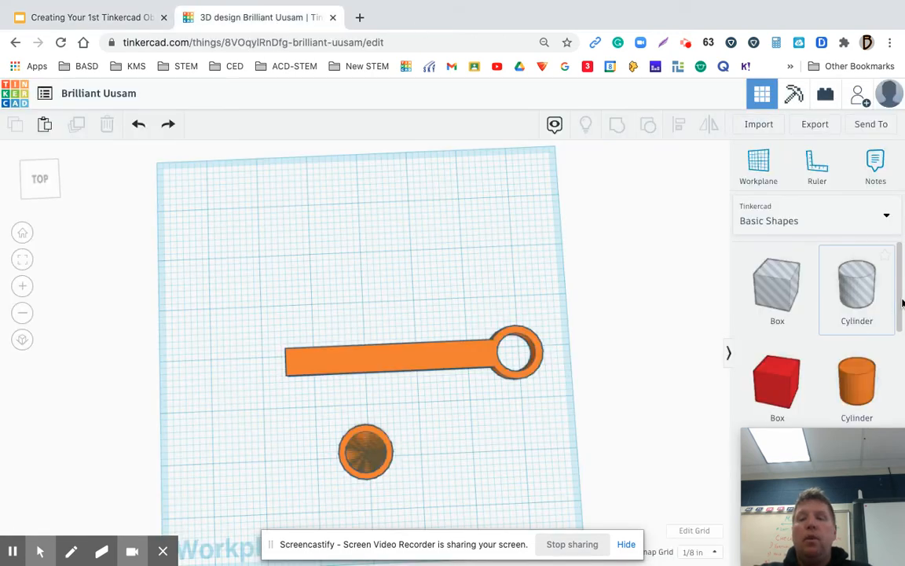
{"action": "mouse_move", "coordinate": [900, 305]}
{"action": "left_mouse_down"}
{"action": "mouse_move", "coordinate": [903, 457]}
{"action": "mouse_move", "coordinate": [902, 450]}
{"action": "left_mouse_up"}
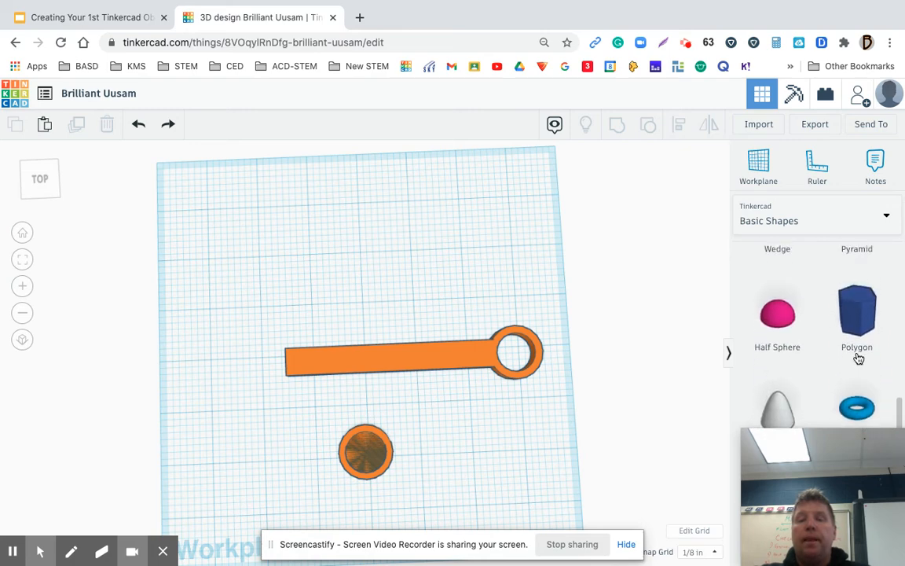
{"action": "left_click_drag", "start_coordinate": [855, 317], "coordinate": [472, 445]}
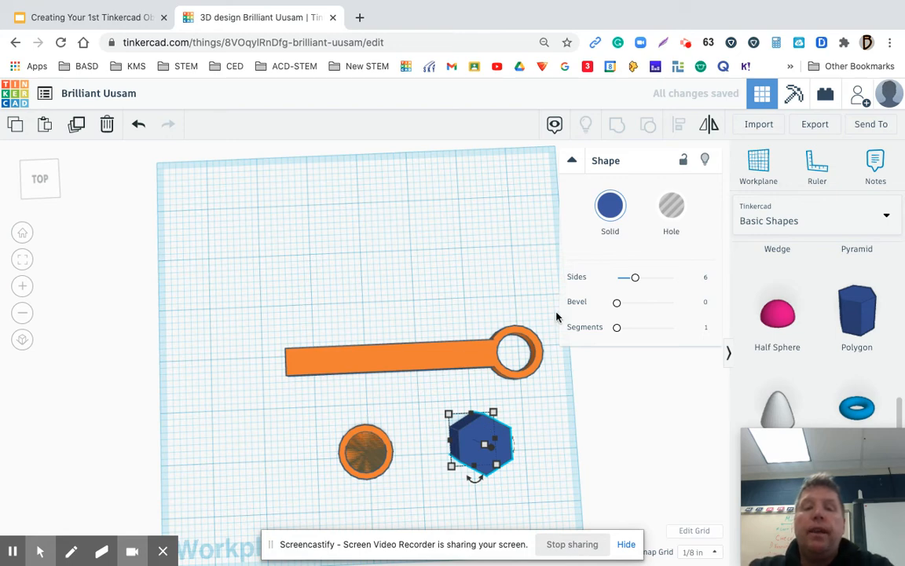
{"action": "left_click", "coordinate": [673, 207]}
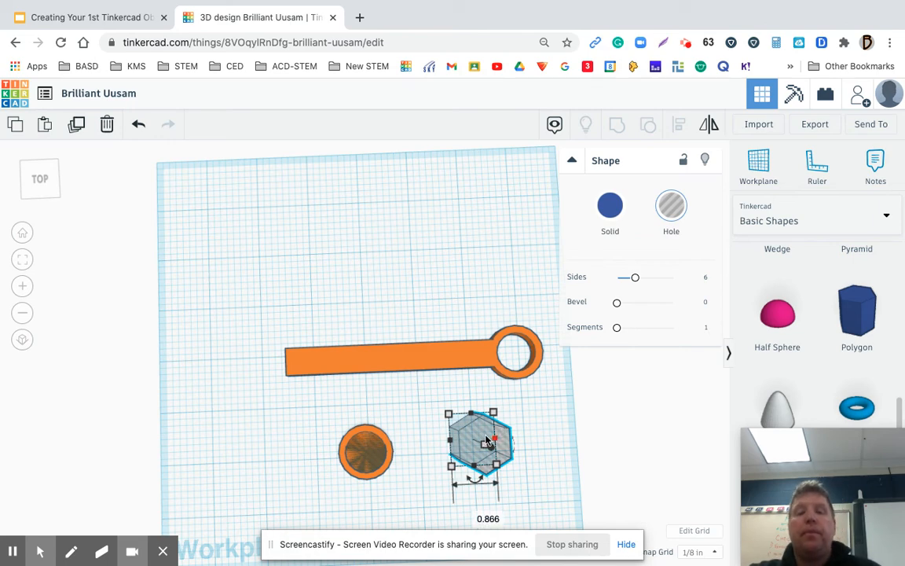
Set the polygon hole's length and width to 0.75 inch
{"action": "left_click", "coordinate": [22, 232]}
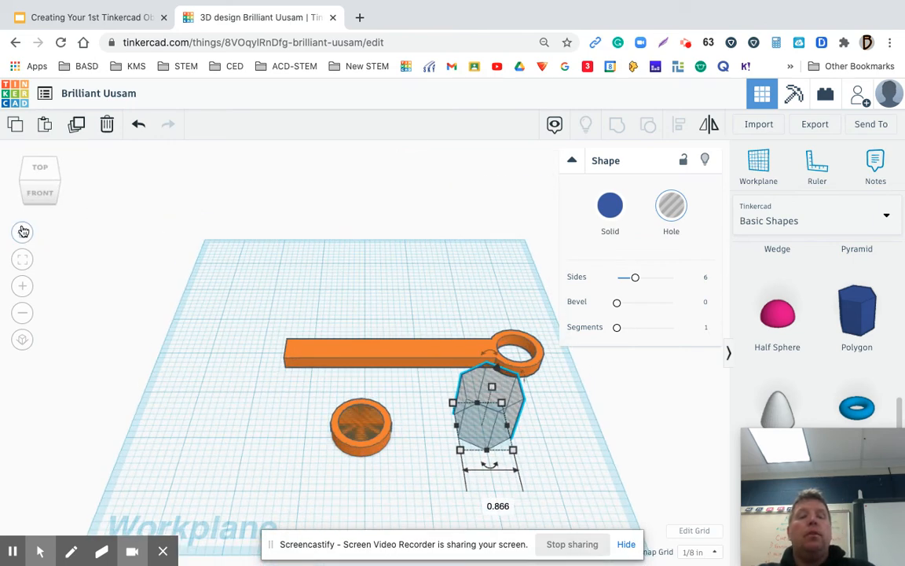
{"action": "left_click", "coordinate": [462, 452]}
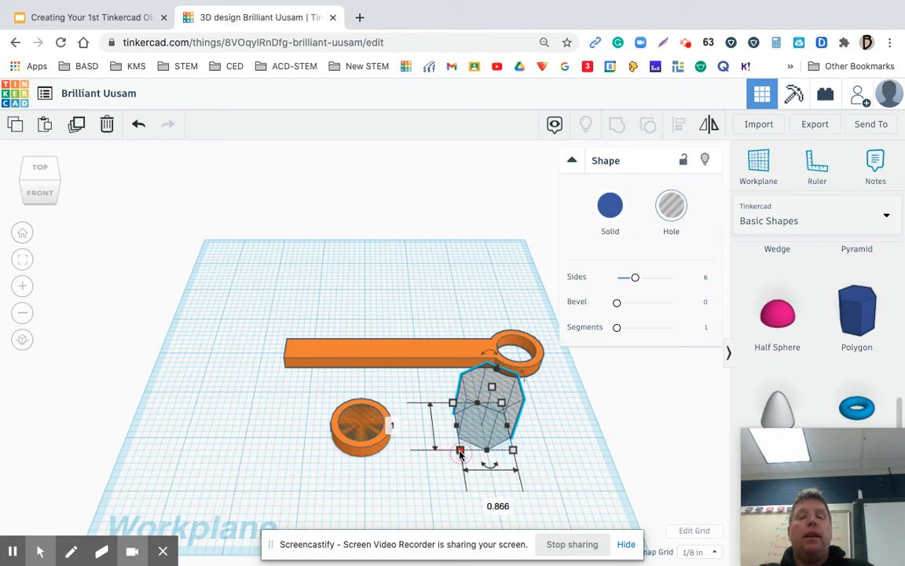
{"action": "left_click", "coordinate": [393, 426]}
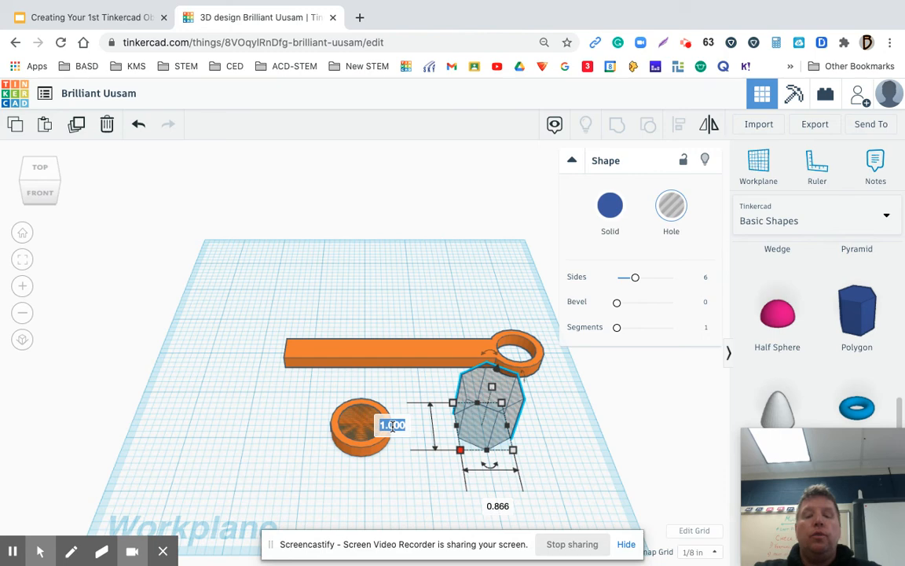
{"action": "key", "text": "BackSpace"}
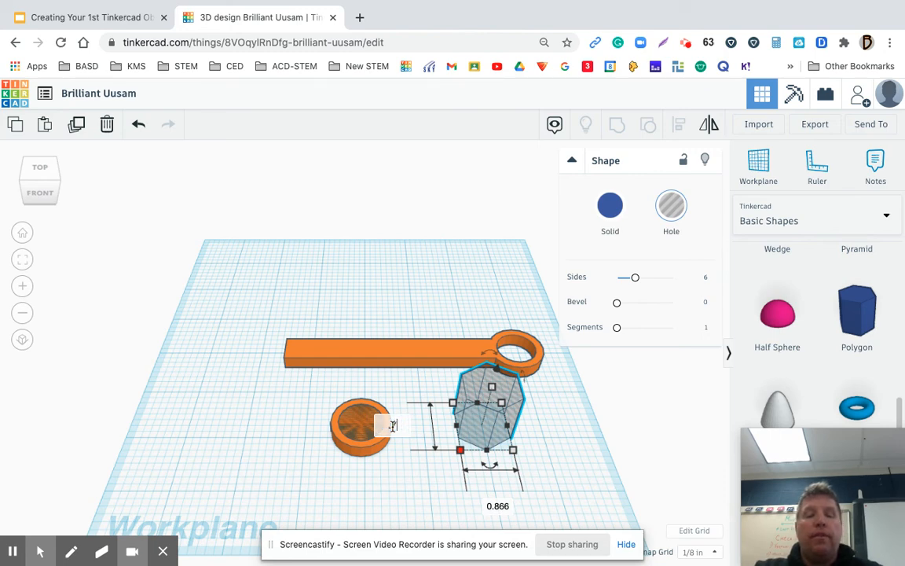
{"action": "type", "text": "3/4"}
{"action": "key", "text": "Return"}
{"action": "left_click", "coordinate": [496, 493]}
{"action": "key", "text": "BackSpace"}
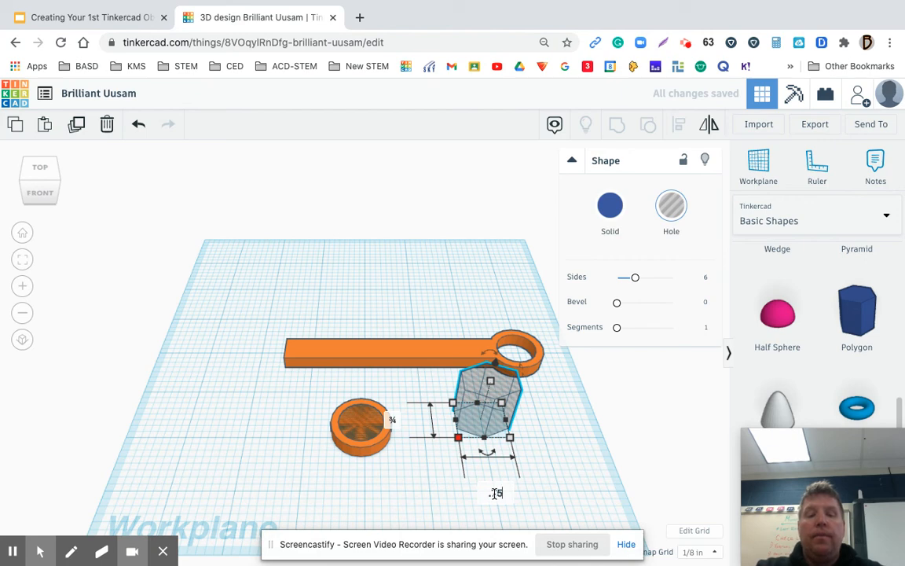
{"action": "key", "text": "Return"}
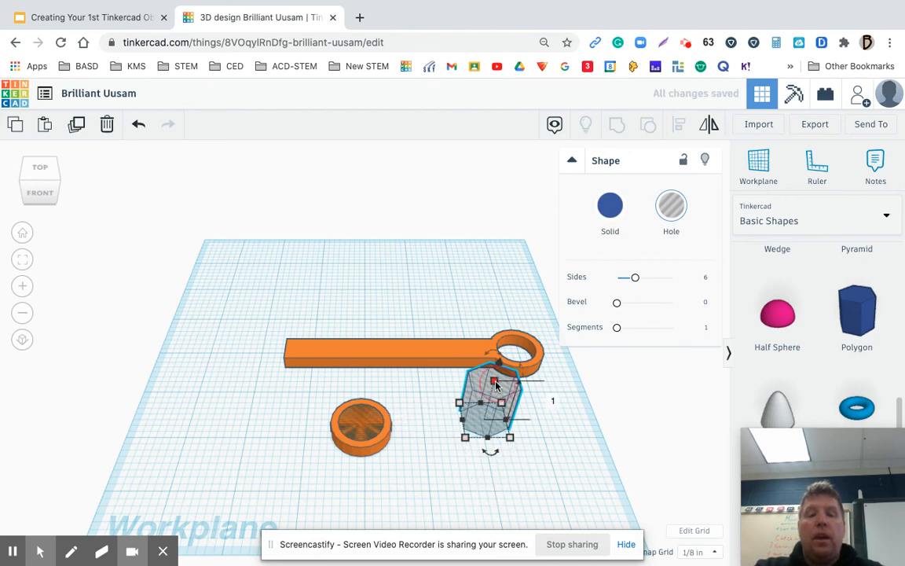
Set the polygon hole's height to 0.25 inch
{"action": "left_click", "coordinate": [553, 402]}
{"action": "key", "text": "BackSpace"}
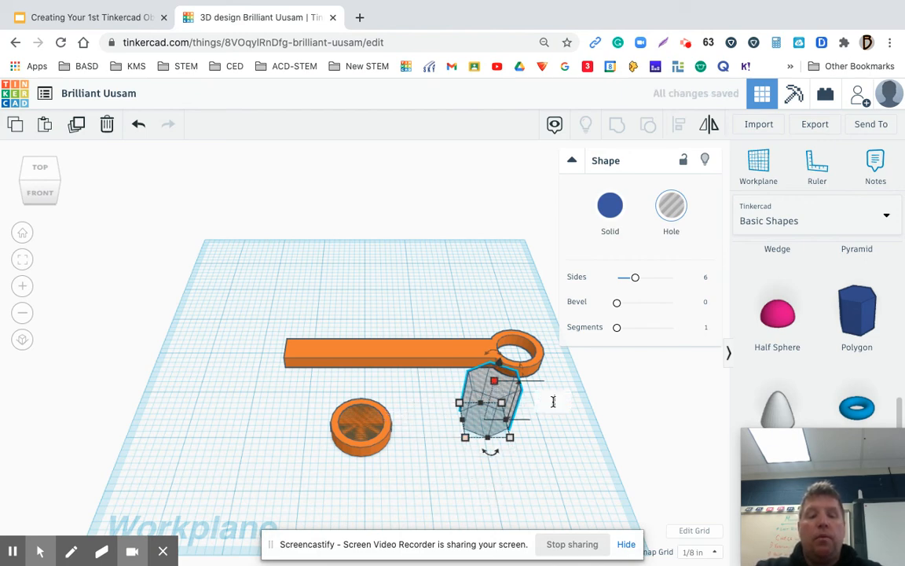
{"action": "type", "text": ".25"}
{"action": "key", "text": "Return"}
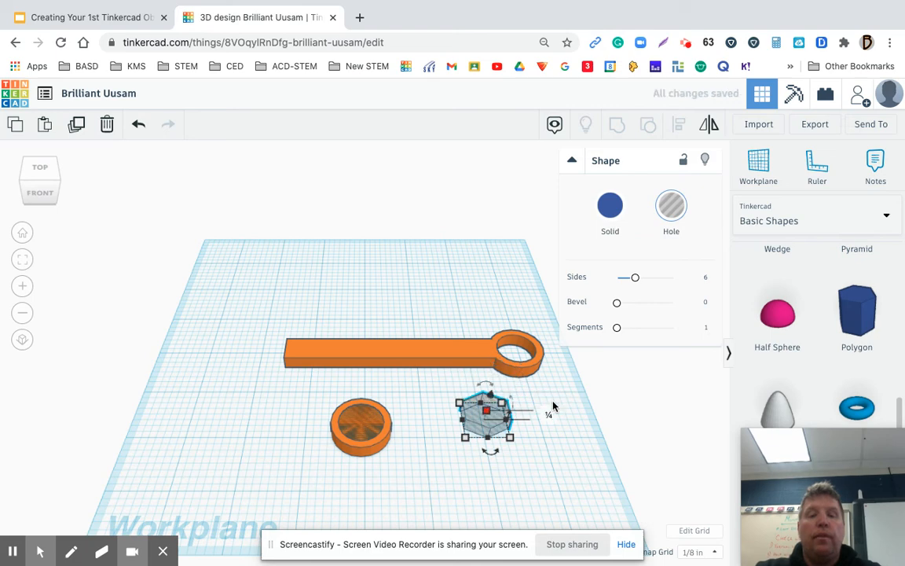
{"action": "left_click", "coordinate": [579, 452]}
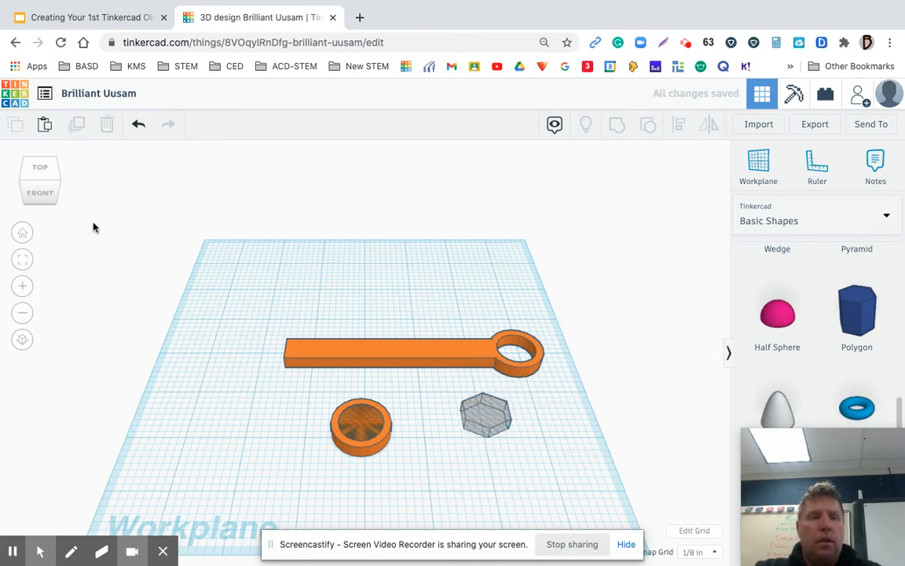
Move the polygon hole over the disc's left edge and group it with the disc and hole cylinder to form an open jaw
{"action": "left_click", "coordinate": [39, 167]}
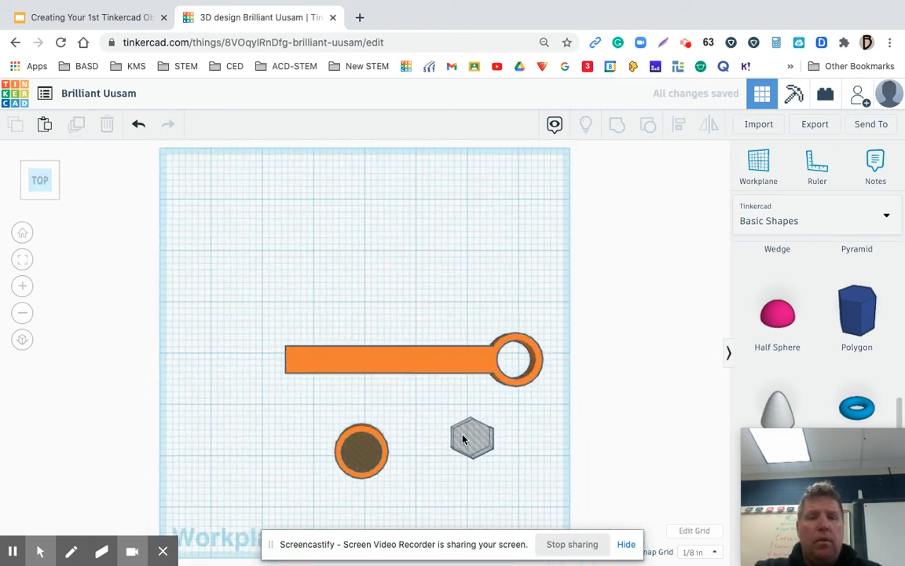
{"action": "left_click_drag", "start_coordinate": [464, 441], "coordinate": [330, 449]}
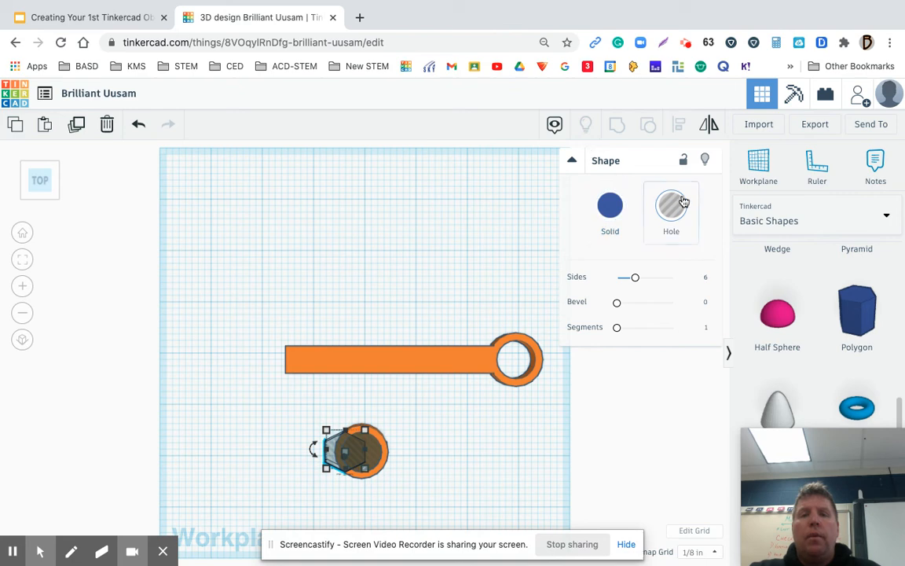
{"action": "left_click_drag", "start_coordinate": [298, 414], "coordinate": [414, 487]}
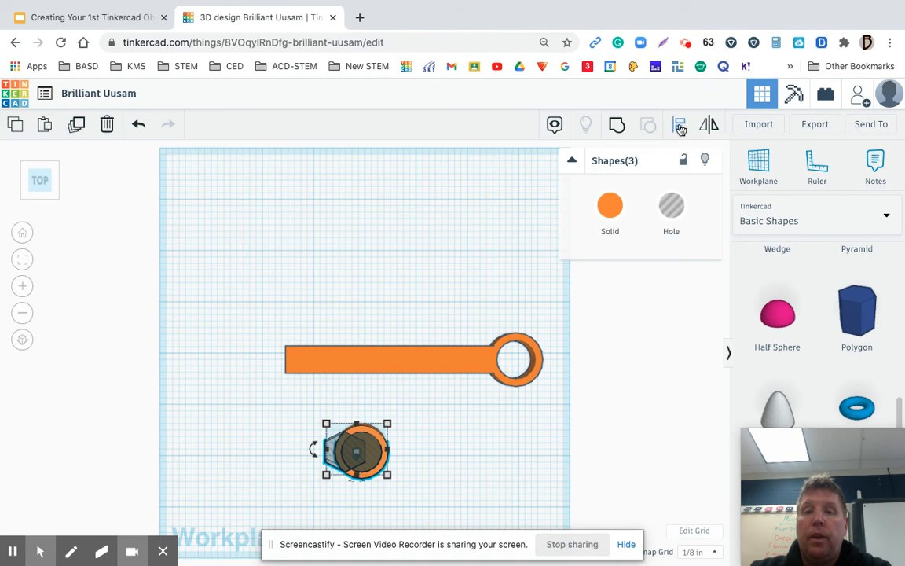
{"action": "left_click", "coordinate": [618, 128]}
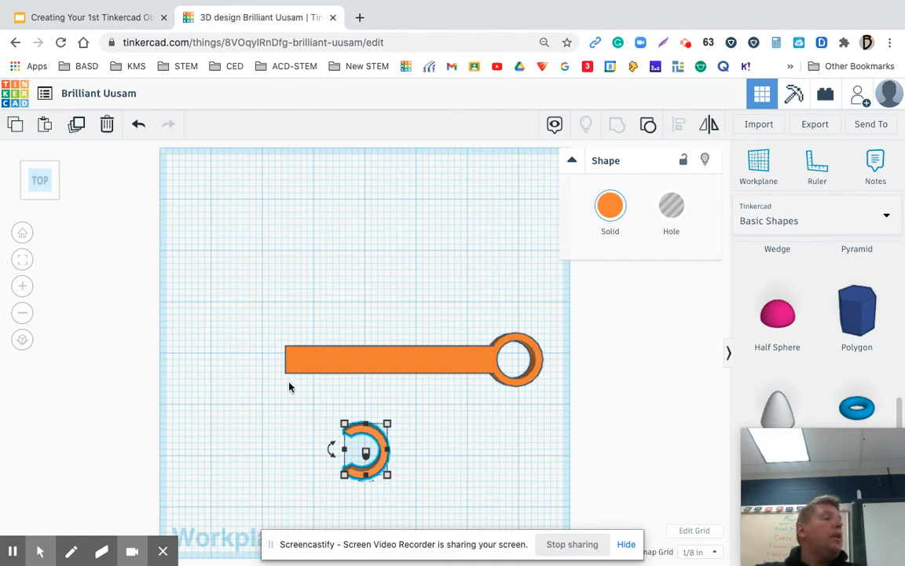
Check the wrench picture on the first slide in Google Slides, and rotate the jaw 22.5° counterclockwise in Tinkercad
{"action": "left_click", "coordinate": [89, 14]}
{"action": "left_click", "coordinate": [76, 185]}
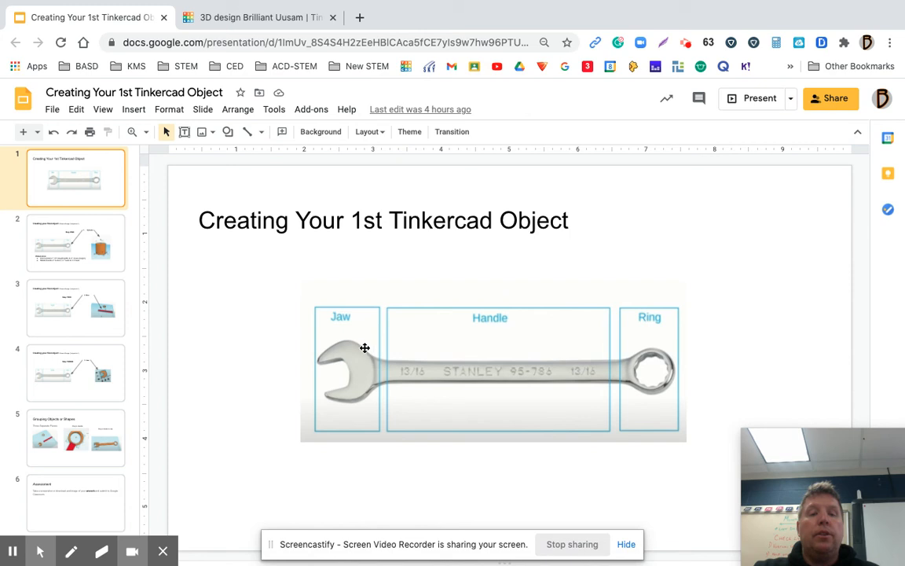
{"action": "left_click", "coordinate": [293, 21]}
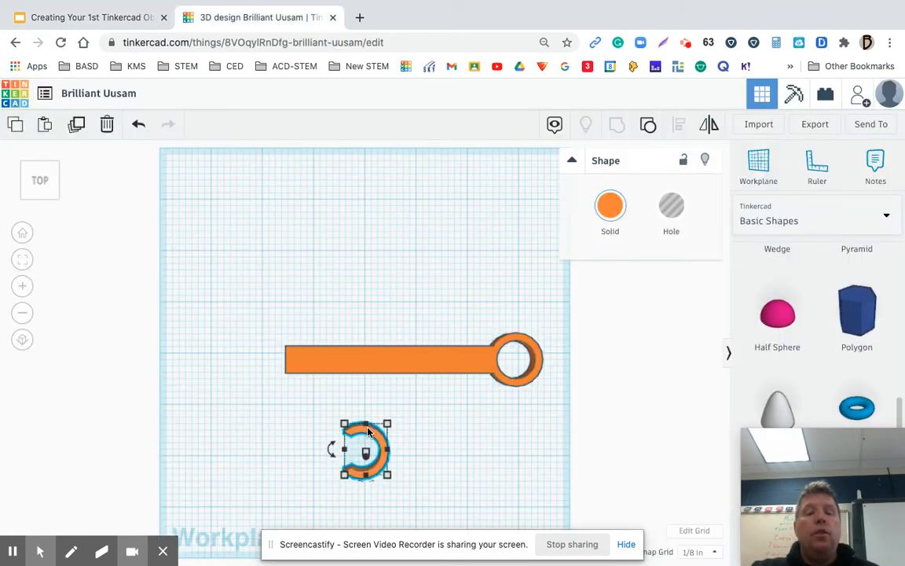
{"action": "left_click_drag", "start_coordinate": [331, 449], "coordinate": [331, 466]}
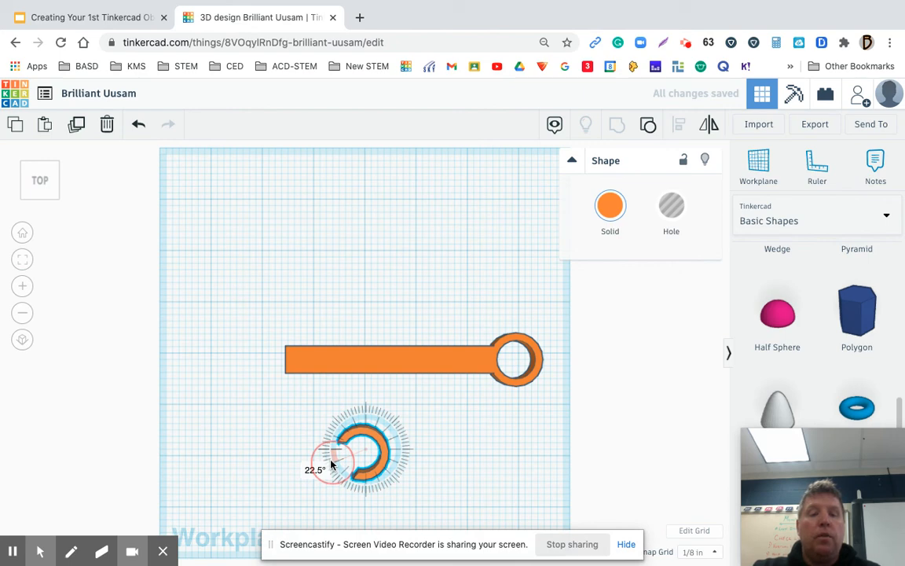
{"action": "left_click_drag", "start_coordinate": [331, 467], "coordinate": [330, 464]}
Move the rotated jaw against the left end of the handle, centered on the handle's width
{"action": "left_click", "coordinate": [382, 443]}
{"action": "left_click_drag", "start_coordinate": [381, 444], "coordinate": [278, 351]}
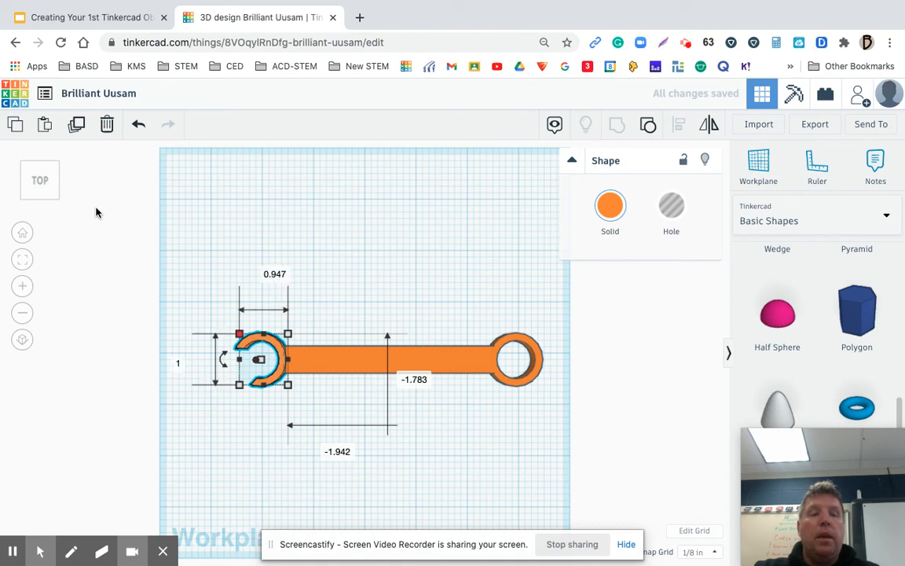
{"action": "left_click", "coordinate": [24, 288]}
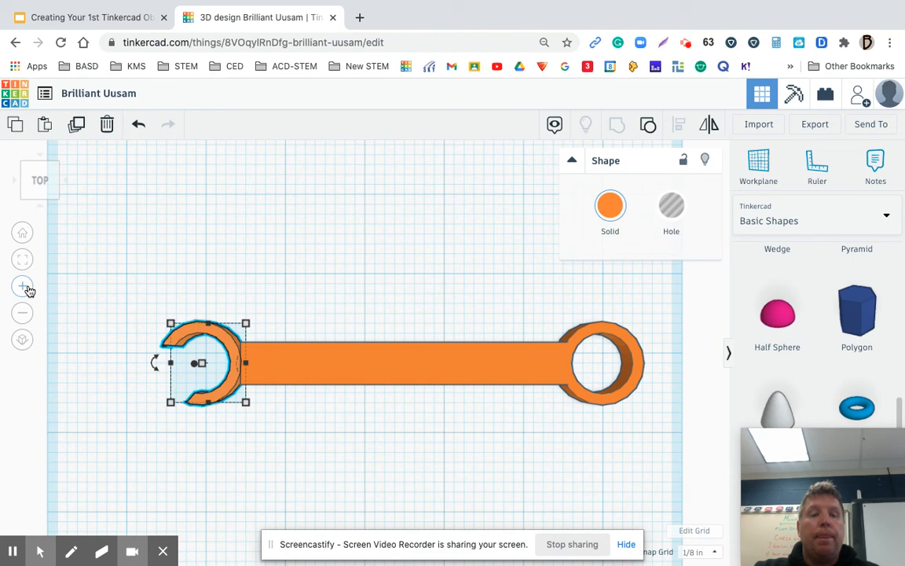
{"action": "left_click", "coordinate": [23, 313]}
{"action": "left_click", "coordinate": [23, 313]}
Select the jaw and the handle with its ring, and group them into one wrench
{"action": "left_click", "coordinate": [147, 404]}
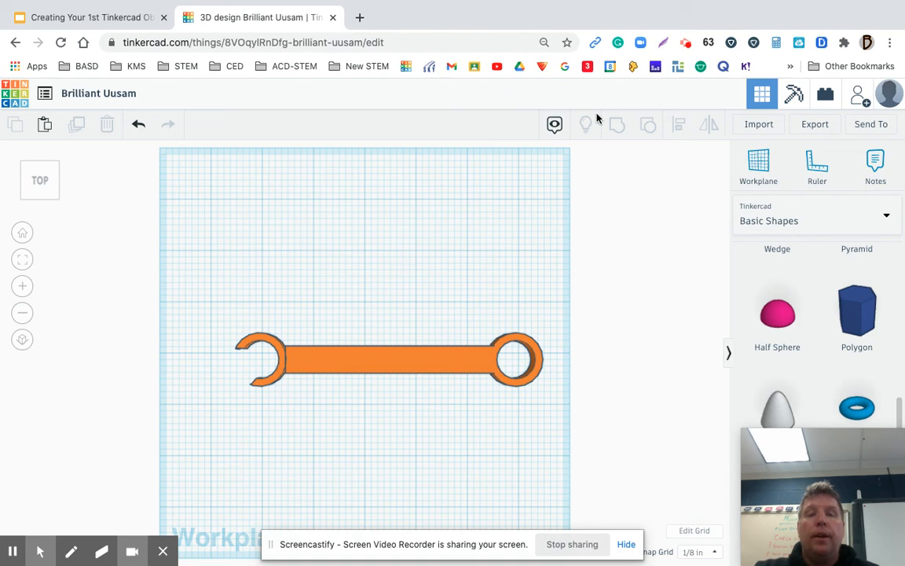
{"action": "left_click_drag", "start_coordinate": [223, 302], "coordinate": [553, 418]}
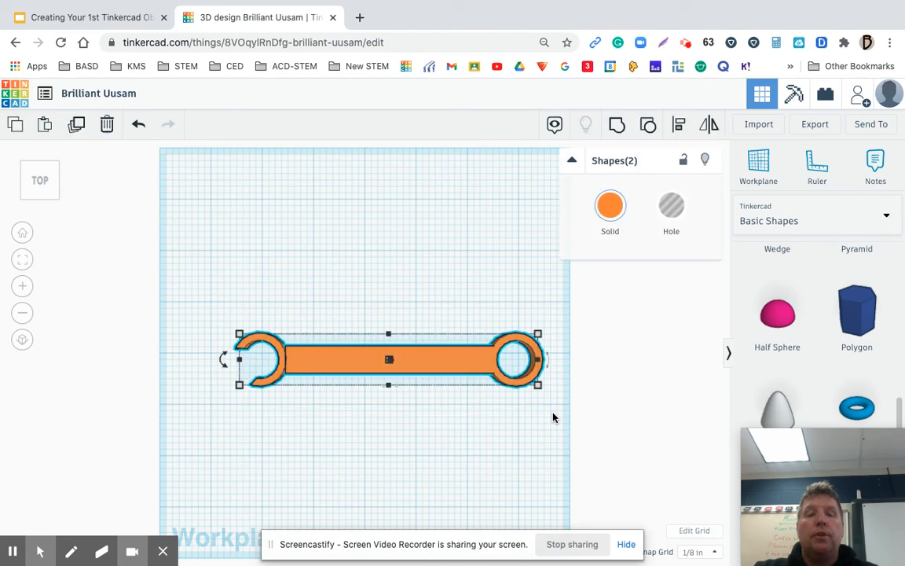
{"action": "left_click", "coordinate": [617, 126]}
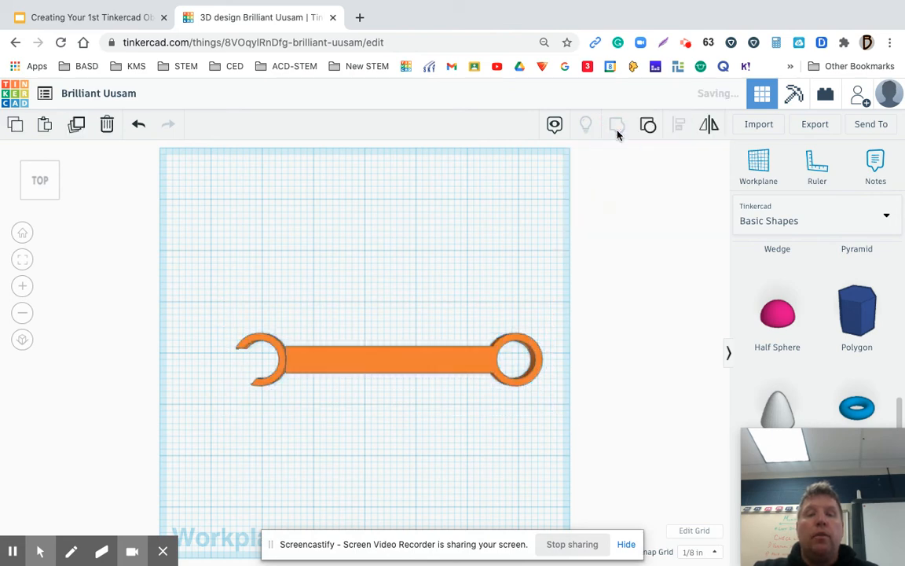
Move the grouped wrench about 1 inch toward the back of the workplane and slightly toward its left edge
{"action": "left_click", "coordinate": [442, 420]}
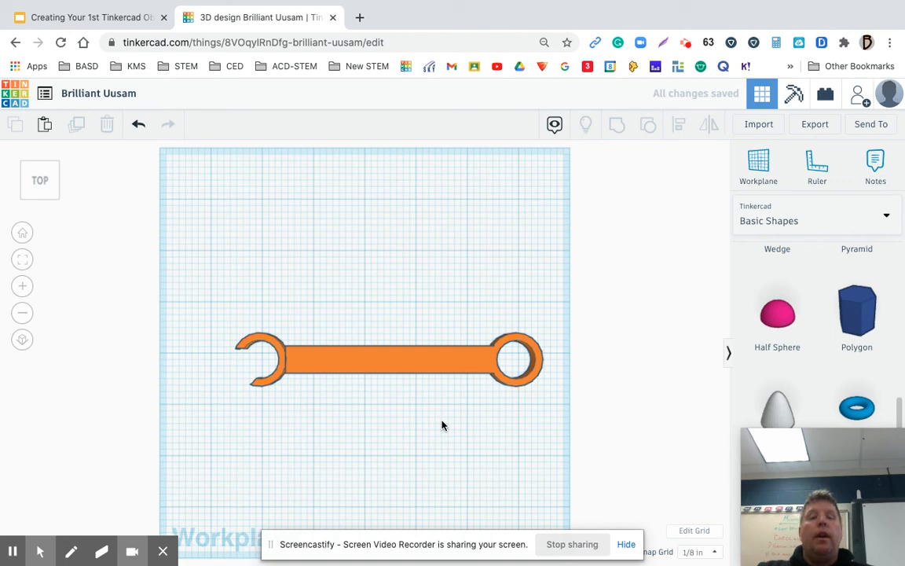
{"action": "left_click_drag", "start_coordinate": [430, 366], "coordinate": [407, 314]}
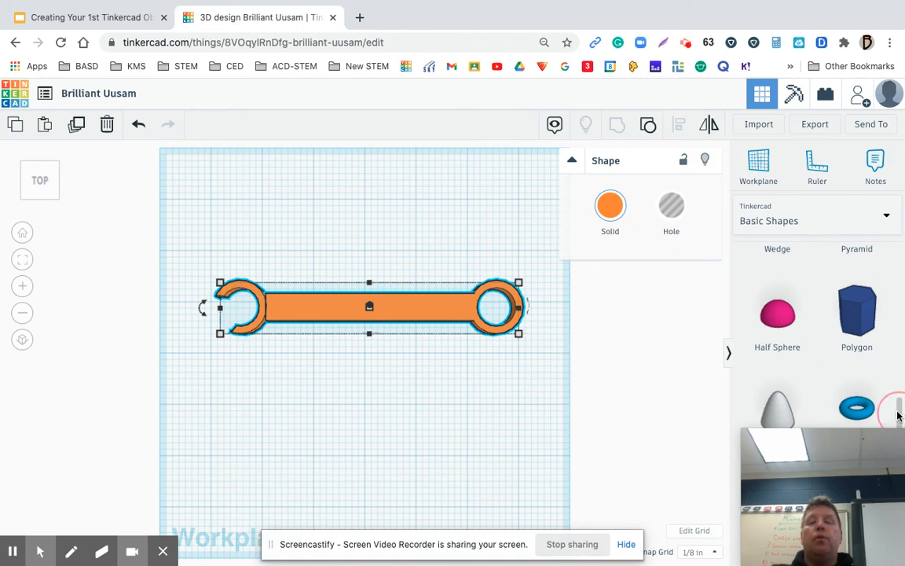
{"action": "scroll", "coordinate": [900, 419], "scroll_direction": "down", "scroll_amount": 5}
{"action": "scroll", "coordinate": [902, 375], "scroll_direction": "up", "scroll_amount": 5}
{"action": "left_click_drag", "start_coordinate": [902, 376], "coordinate": [903, 284]}
{"action": "left_click", "coordinate": [437, 375]}
{"action": "left_click", "coordinate": [408, 303]}
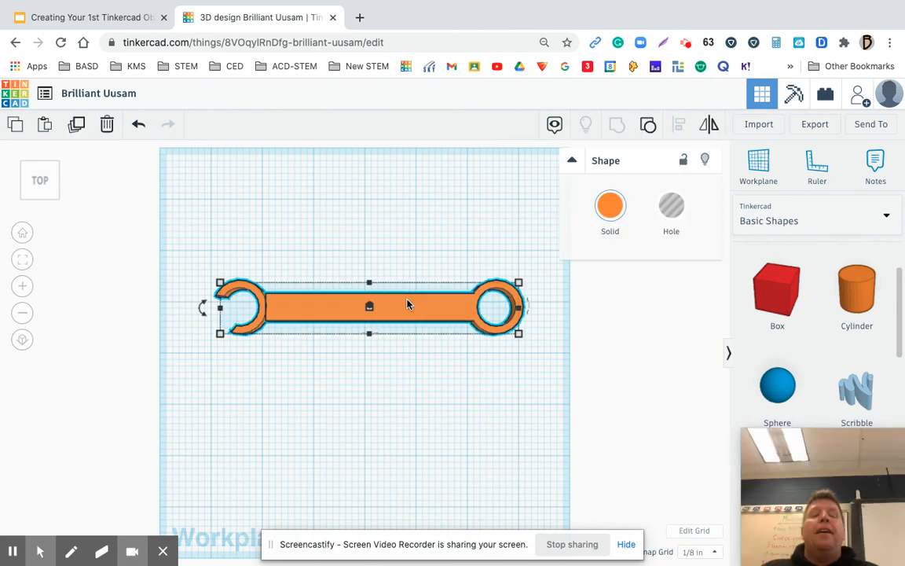
{"action": "left_click", "coordinate": [372, 382]}
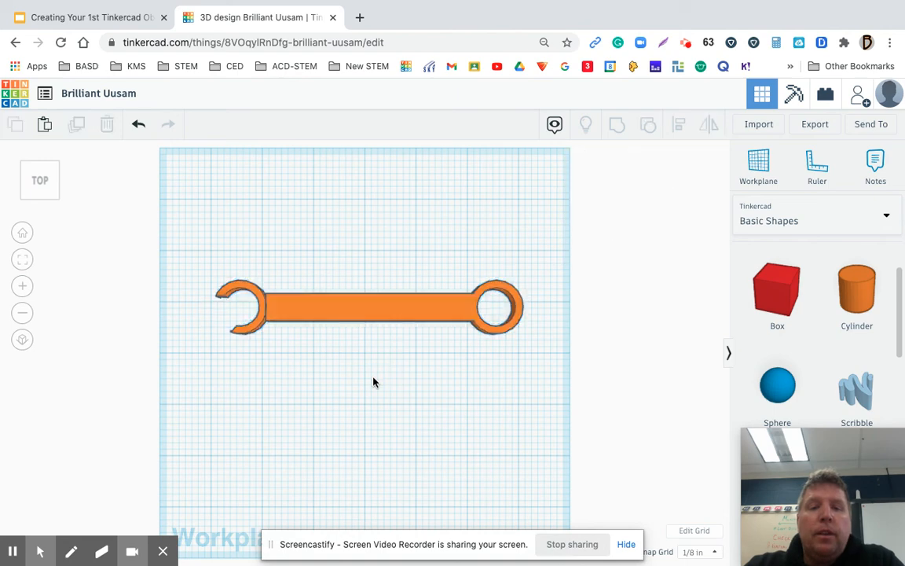
Change the wrench's solid color from the presets to light gray
{"action": "left_click", "coordinate": [375, 313]}
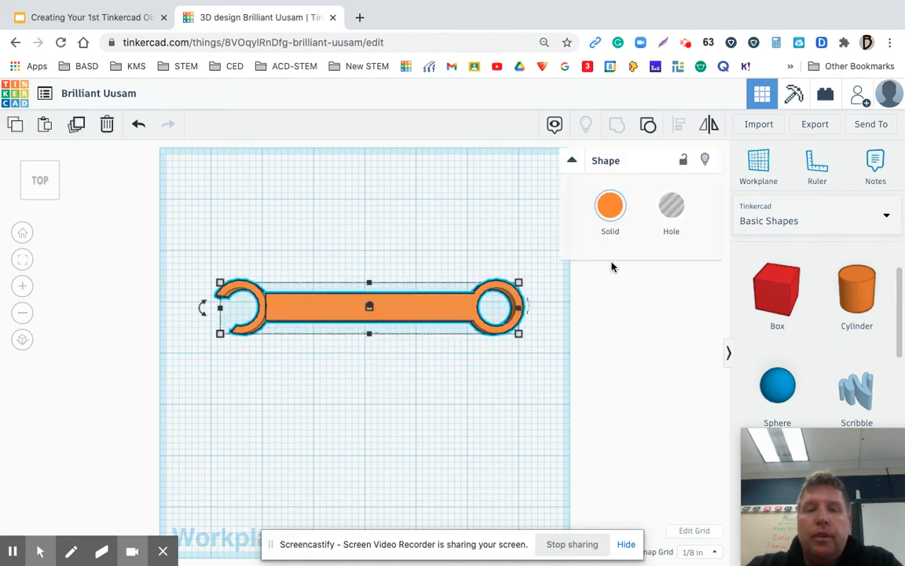
{"action": "scroll", "coordinate": [612, 268], "scroll_direction": "down", "scroll_amount": 5}
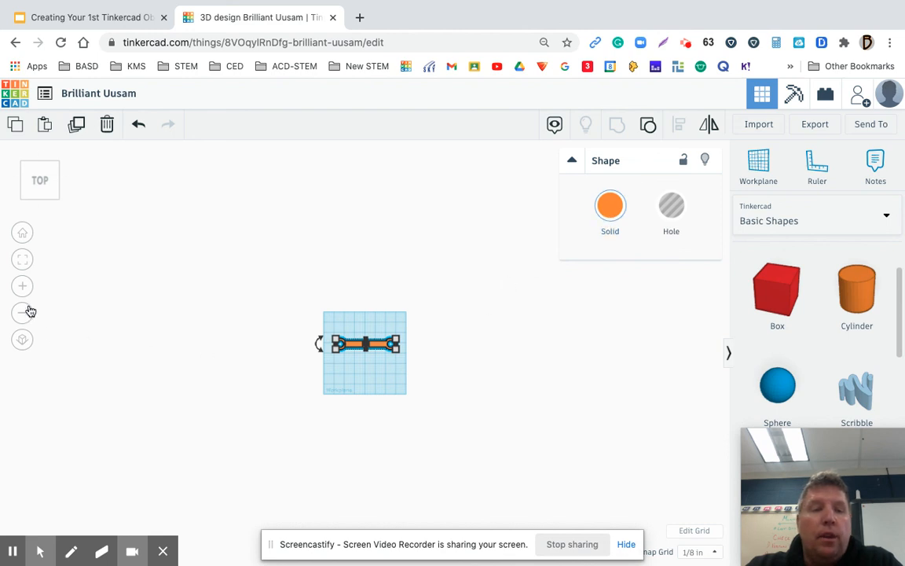
{"action": "left_click", "coordinate": [23, 287]}
{"action": "left_click", "coordinate": [23, 288]}
{"action": "left_click", "coordinate": [23, 287]}
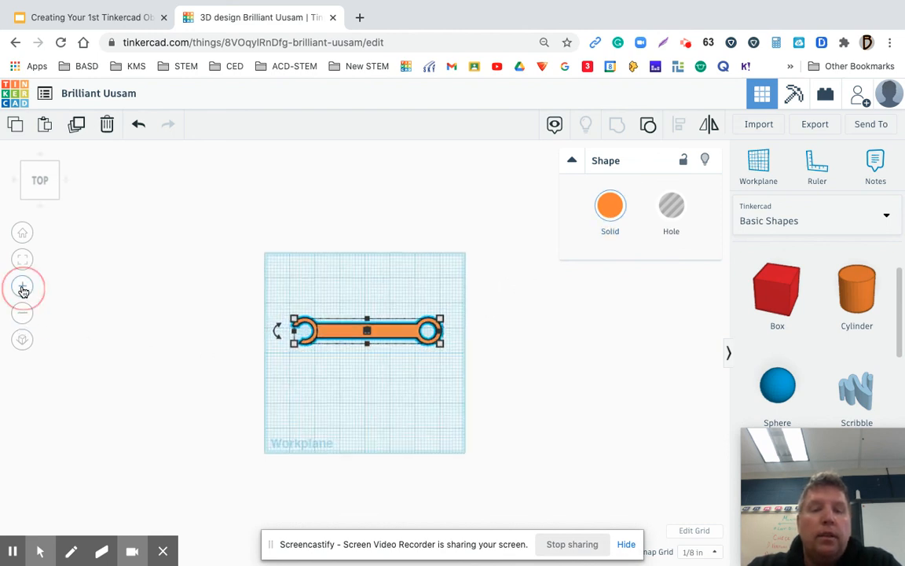
{"action": "left_click", "coordinate": [23, 289]}
{"action": "left_click", "coordinate": [603, 213]}
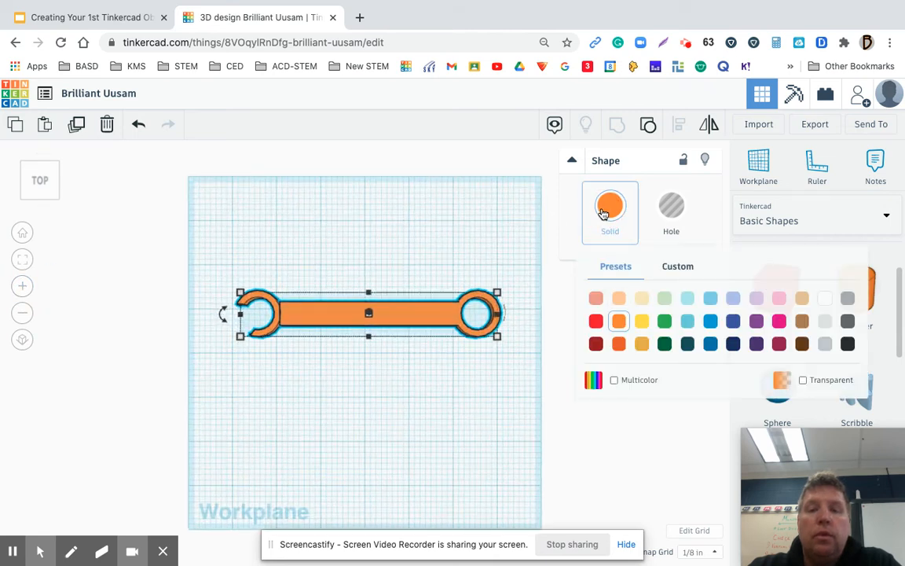
{"action": "left_click", "coordinate": [825, 345]}
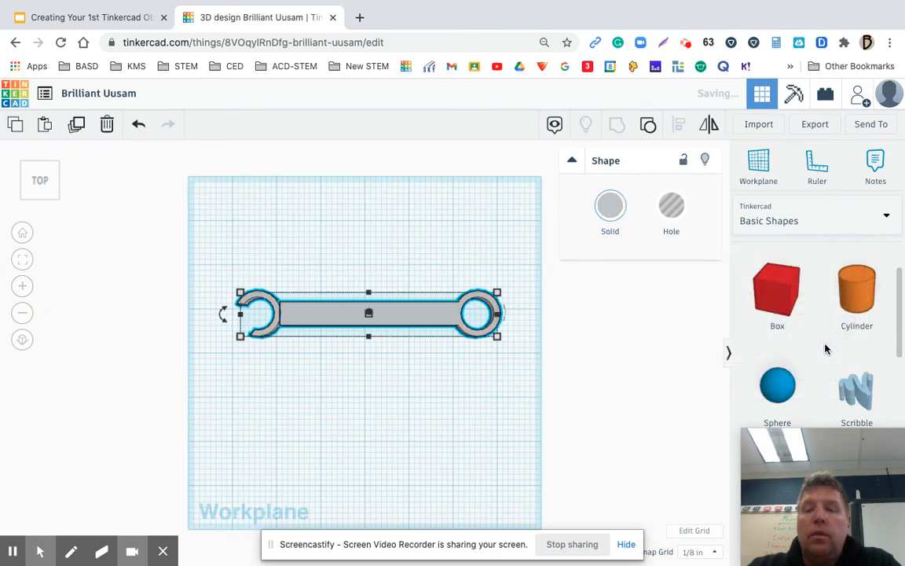
{"action": "left_click", "coordinate": [557, 412]}
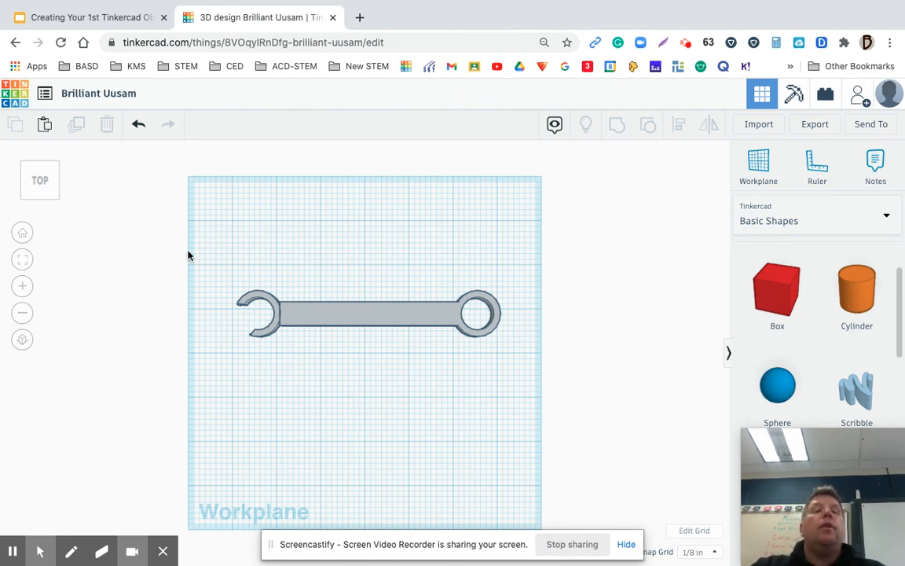
Rename the design as Wrench
{"action": "left_click", "coordinate": [124, 94]}
{"action": "key", "text": "BackSpace"}
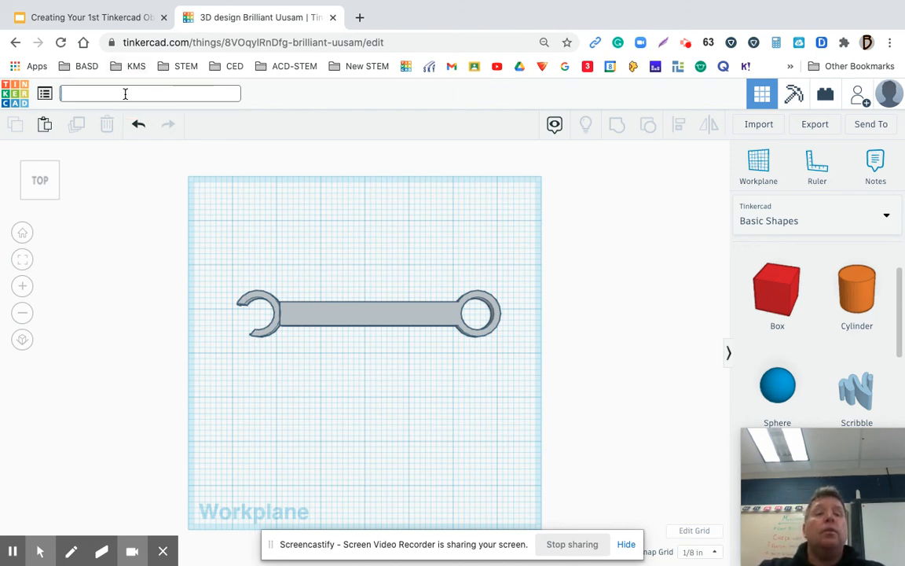
{"action": "type", "text": "W"}
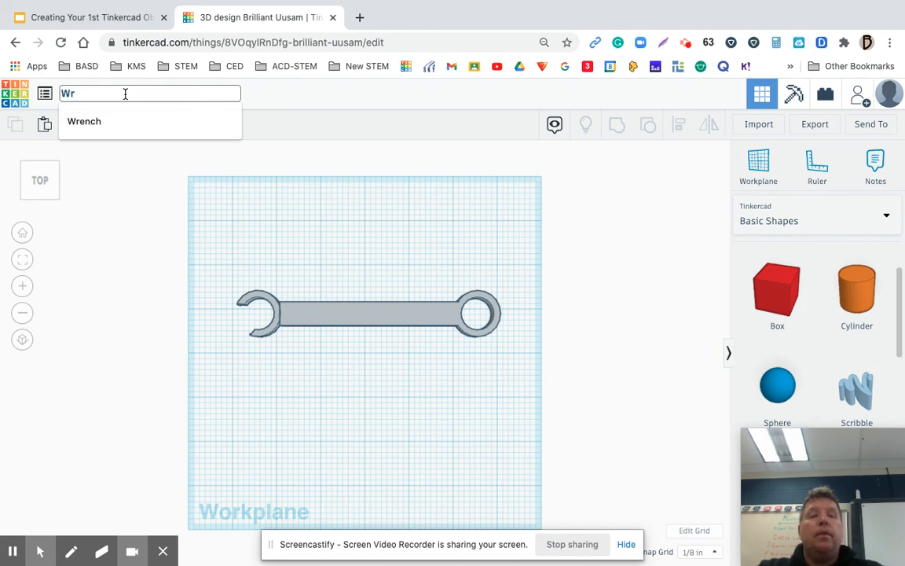
{"action": "type", "text": "r"}
{"action": "left_click", "coordinate": [79, 121]}
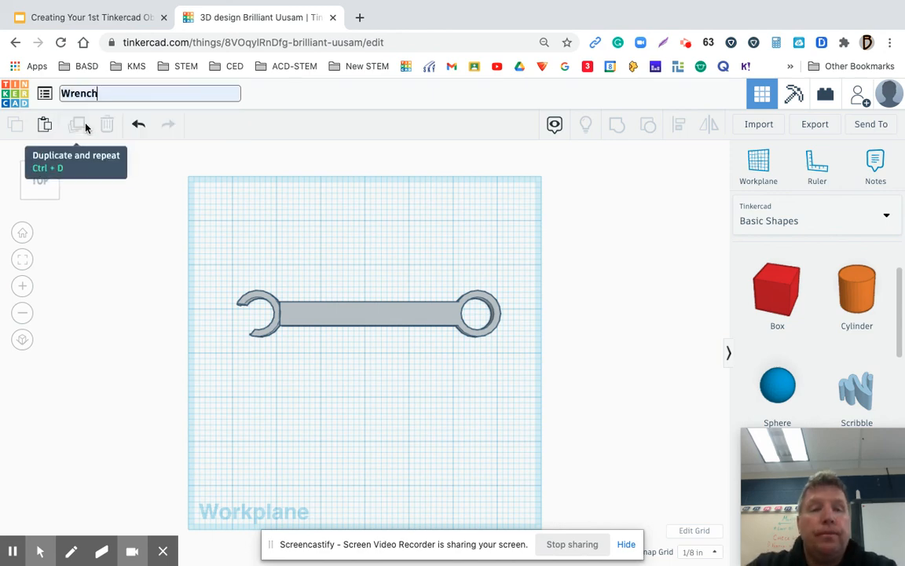
{"action": "left_click", "coordinate": [590, 396]}
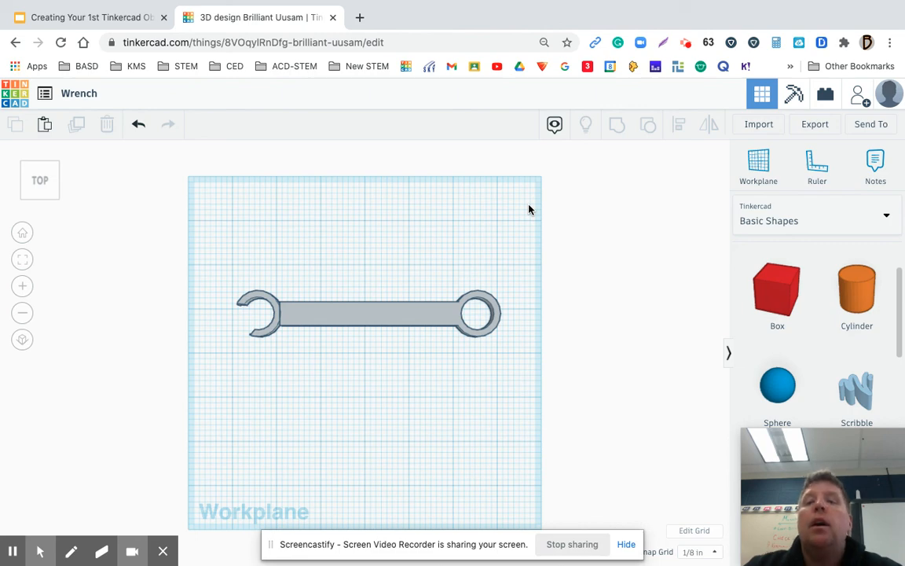
Download a picture of the design in top view and open Wrench.png in Preview
{"action": "left_click", "coordinate": [872, 131]}
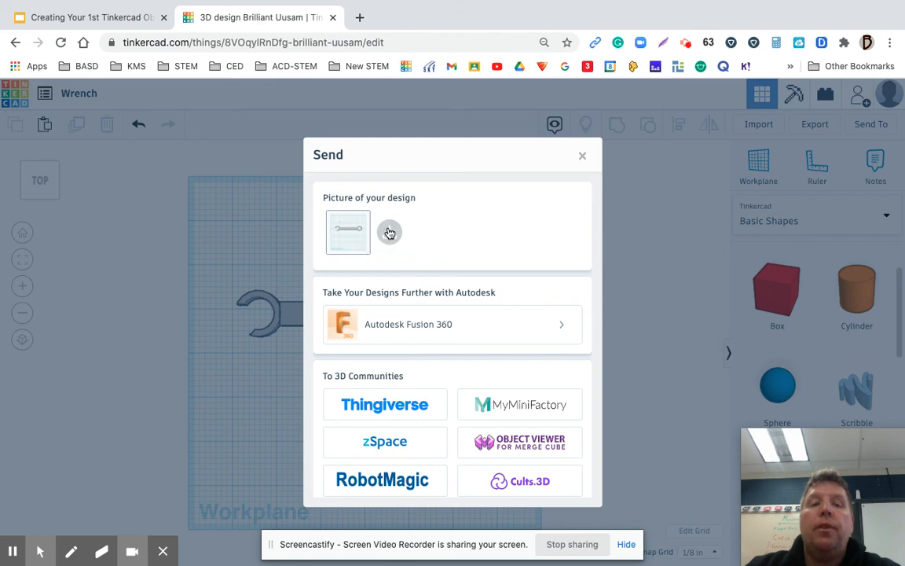
{"action": "left_click", "coordinate": [390, 230]}
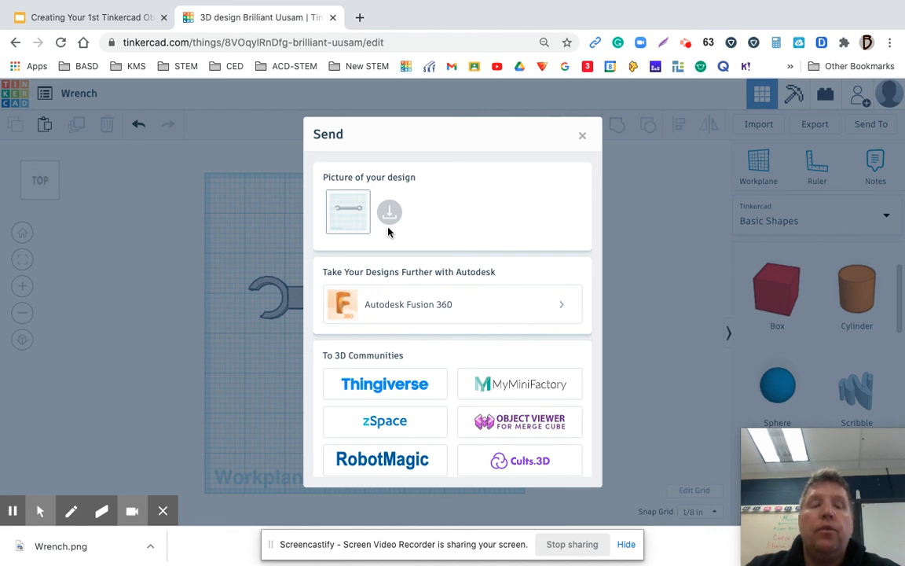
{"action": "left_click", "coordinate": [63, 546]}
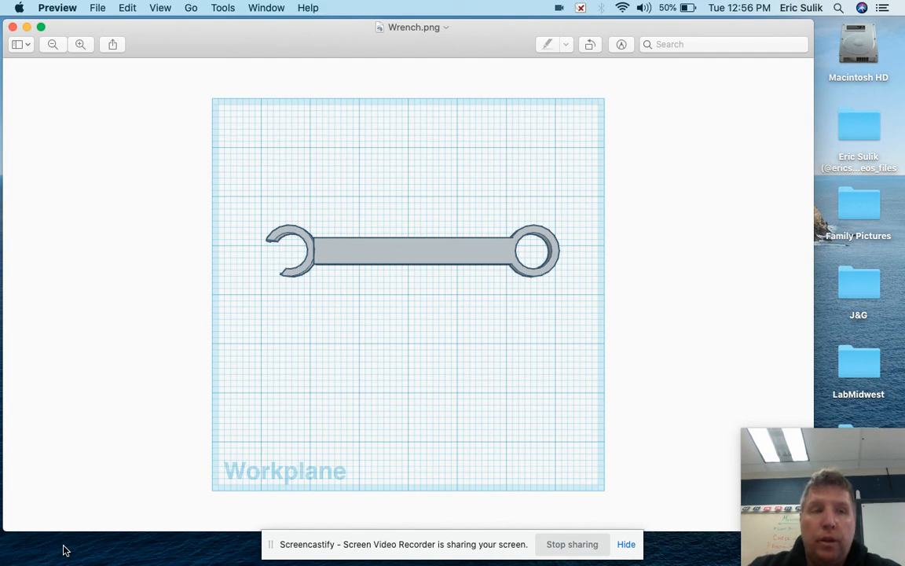
Close the picture, switch back to Tinkercad in Chrome, and dismiss the Send dialog
{"action": "left_click", "coordinate": [12, 27]}
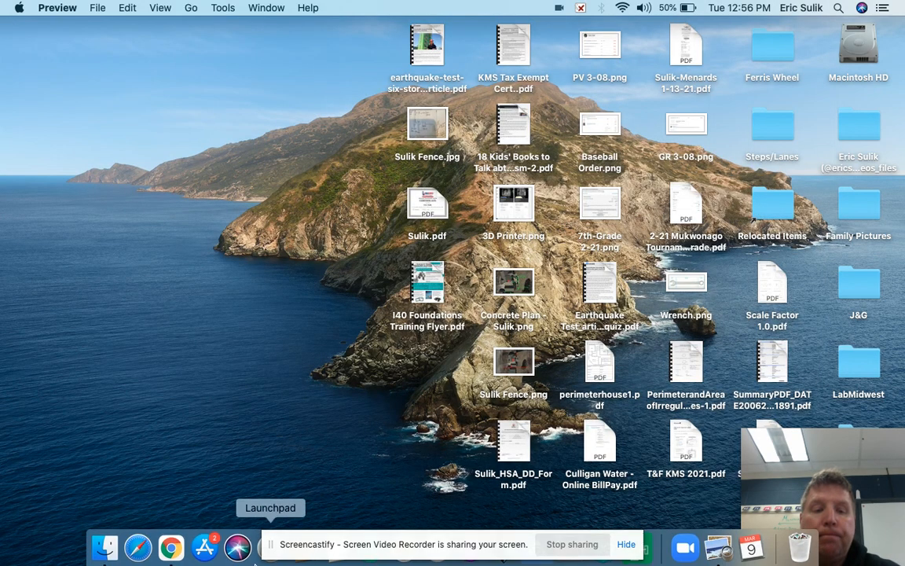
{"action": "mouse_move", "coordinate": [197, 561]}
{"action": "left_click", "coordinate": [173, 552]}
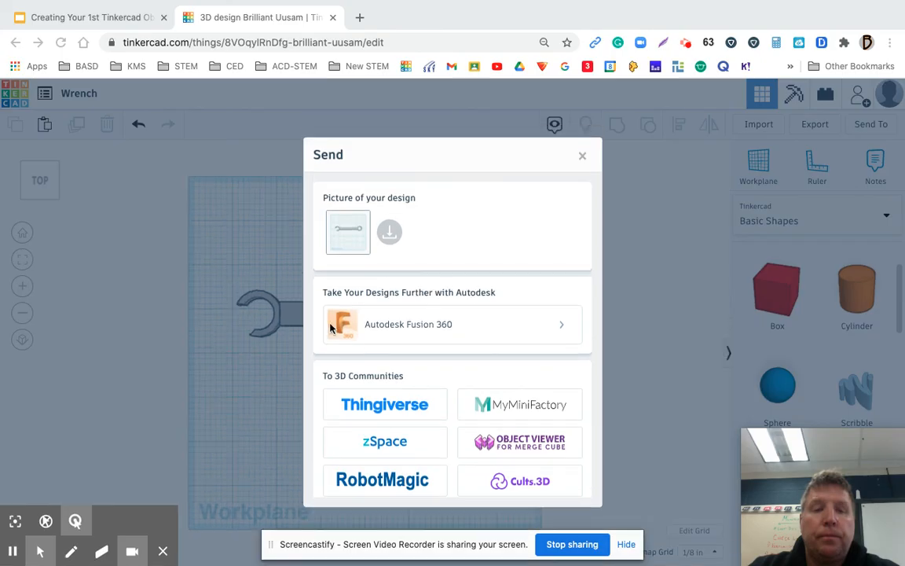
{"action": "left_click", "coordinate": [583, 158]}
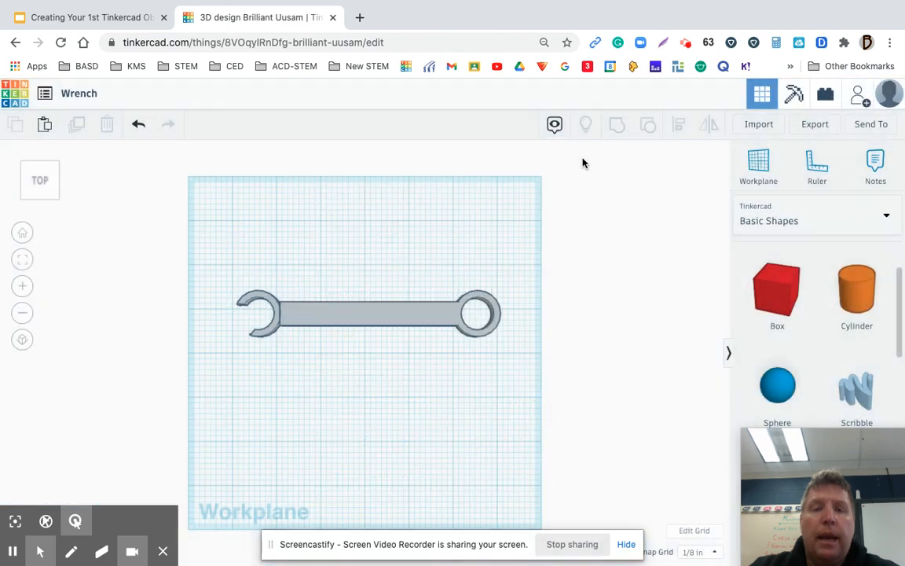
Download a second picture of the wrench design, showing it in the default home view
{"action": "left_click", "coordinate": [22, 233]}
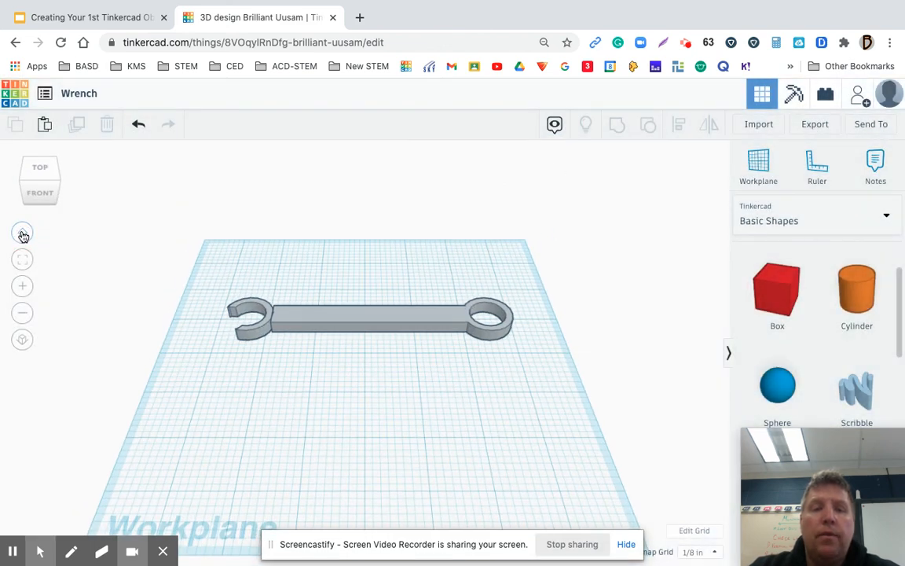
{"action": "left_click", "coordinate": [40, 170]}
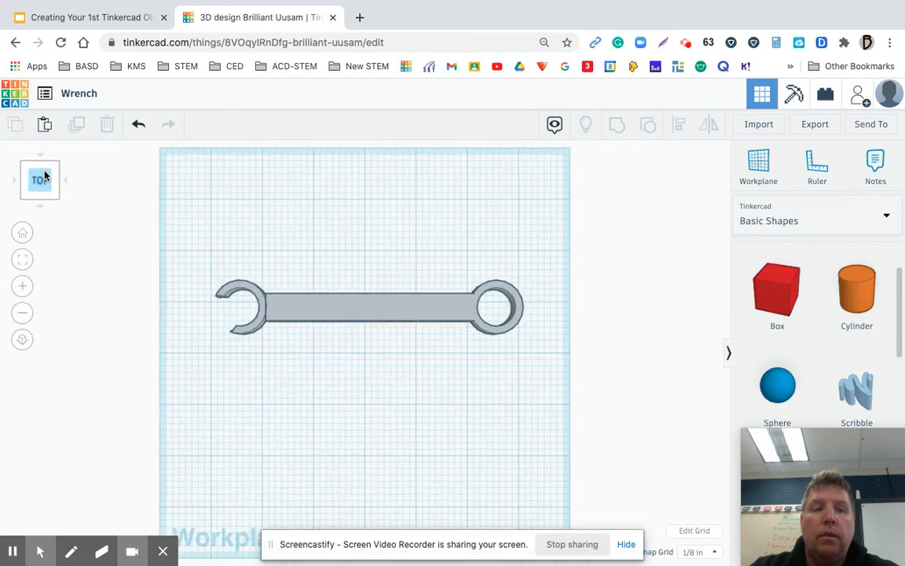
{"action": "left_click", "coordinate": [42, 162]}
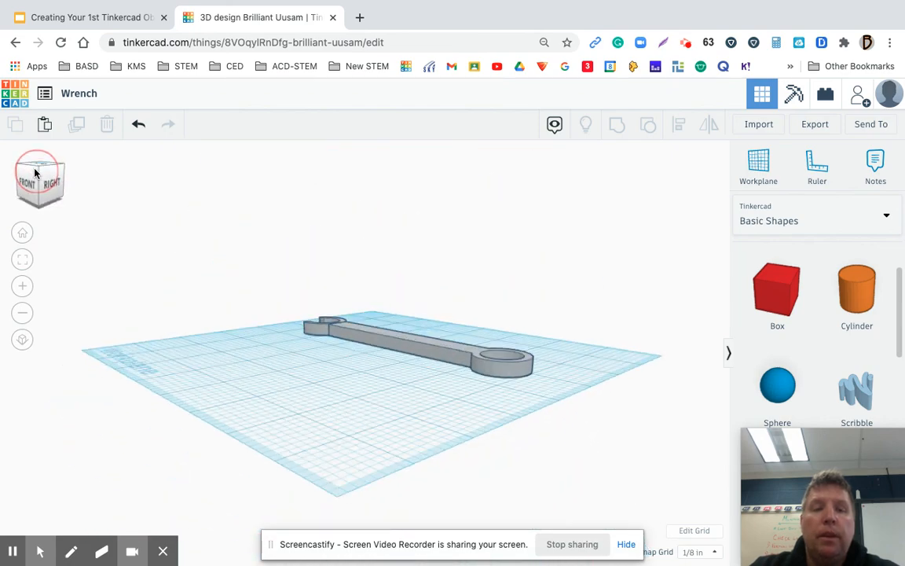
{"action": "left_click_drag", "start_coordinate": [36, 175], "coordinate": [78, 188]}
{"action": "left_click", "coordinate": [23, 232]}
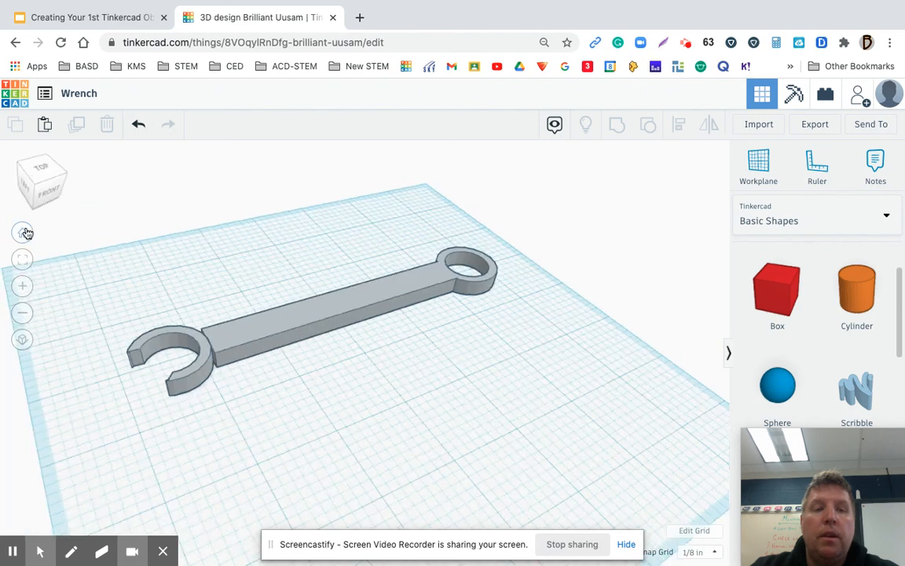
{"action": "left_click", "coordinate": [40, 170]}
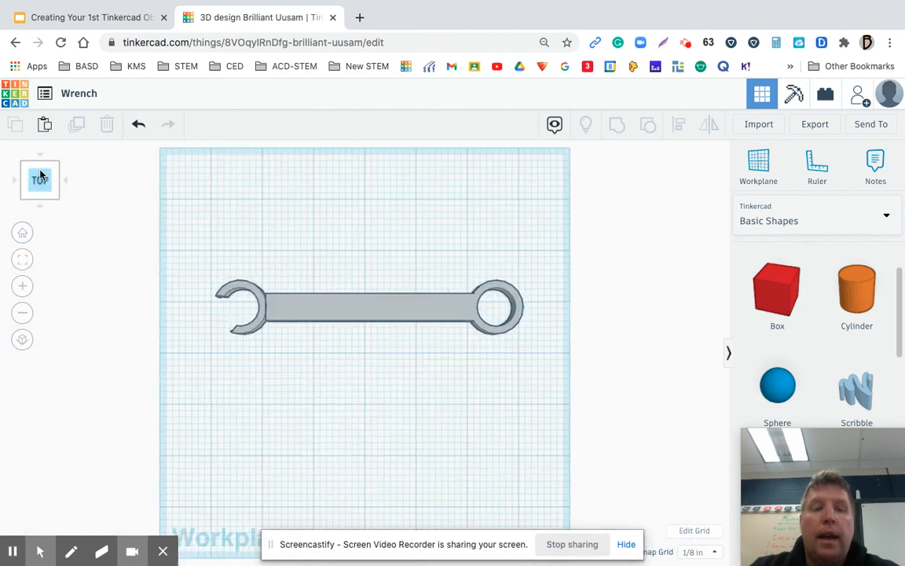
{"action": "left_click", "coordinate": [22, 236]}
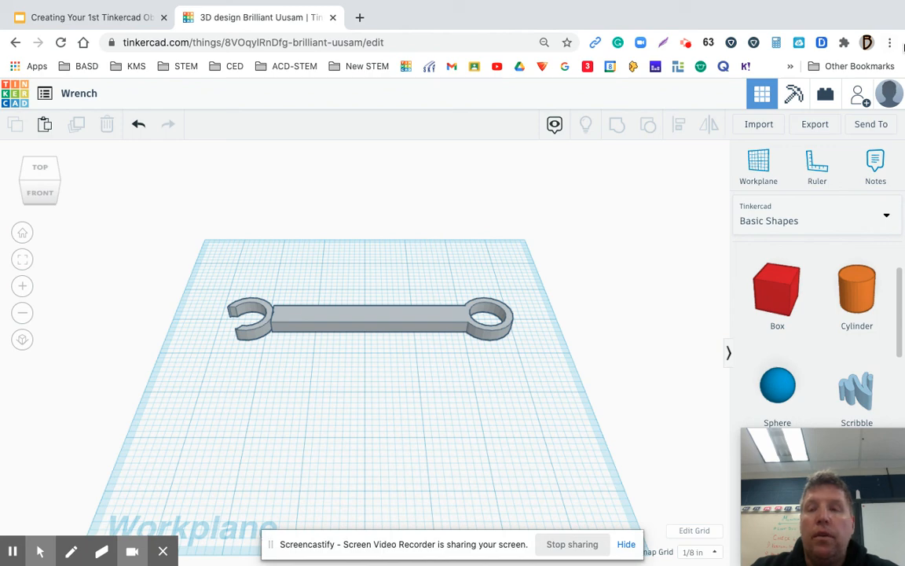
{"action": "left_click", "coordinate": [870, 126]}
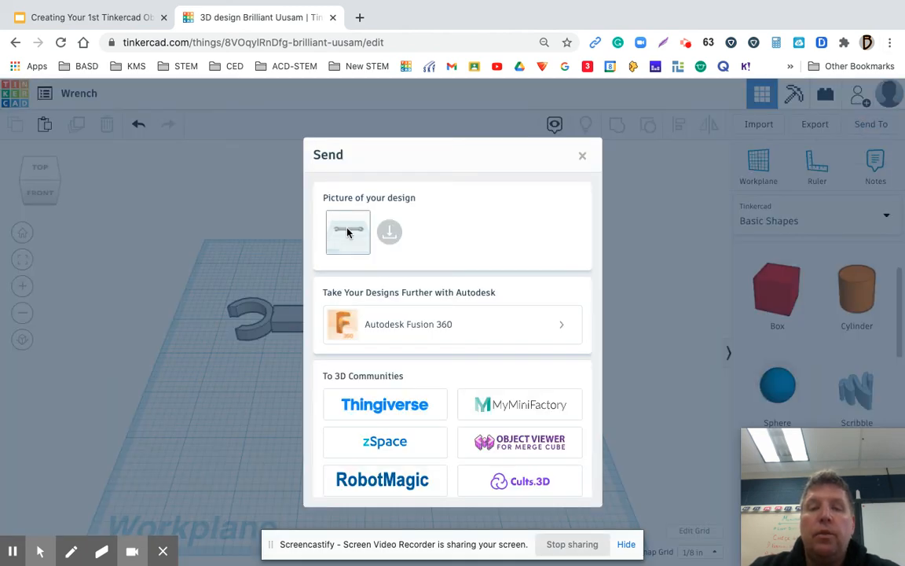
{"action": "left_click", "coordinate": [389, 232]}
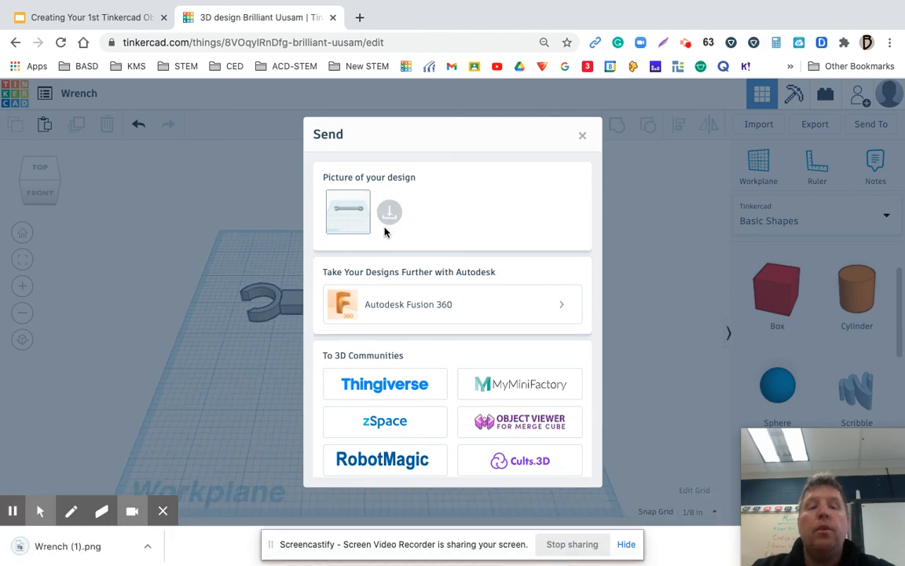